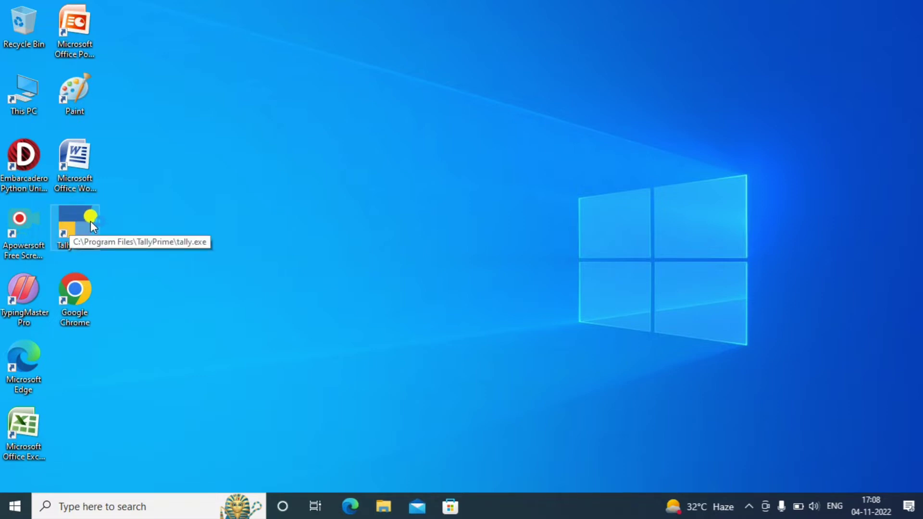
# Step: Launch TallyPrime and continue in Educational Mode
pyautogui.doubleClick(88, 222)
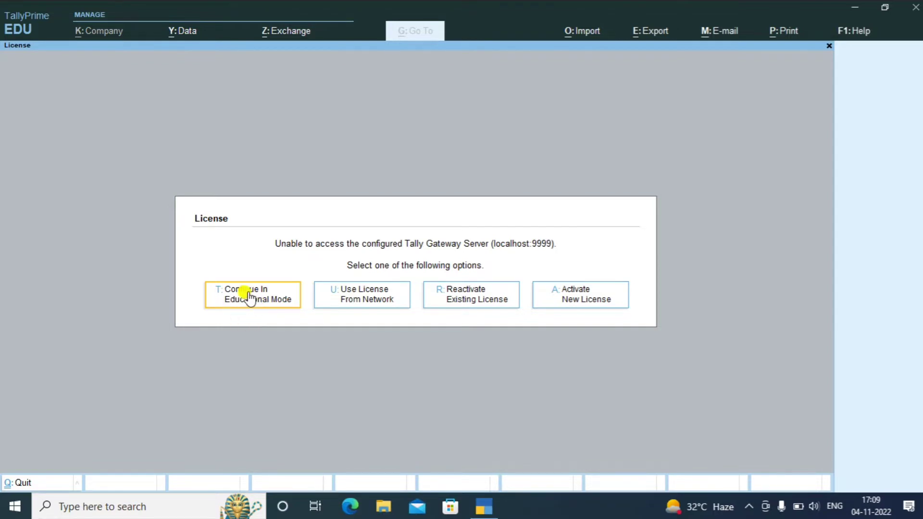
pyautogui.click(249, 295)
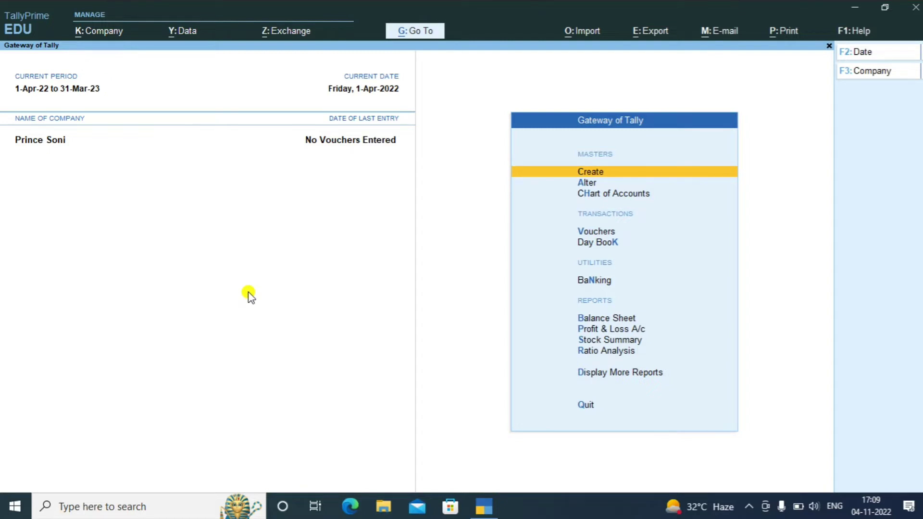
# Step: Enable Interest Calculation in the company's accounting features and save the feature settings
pyautogui.press('F11')
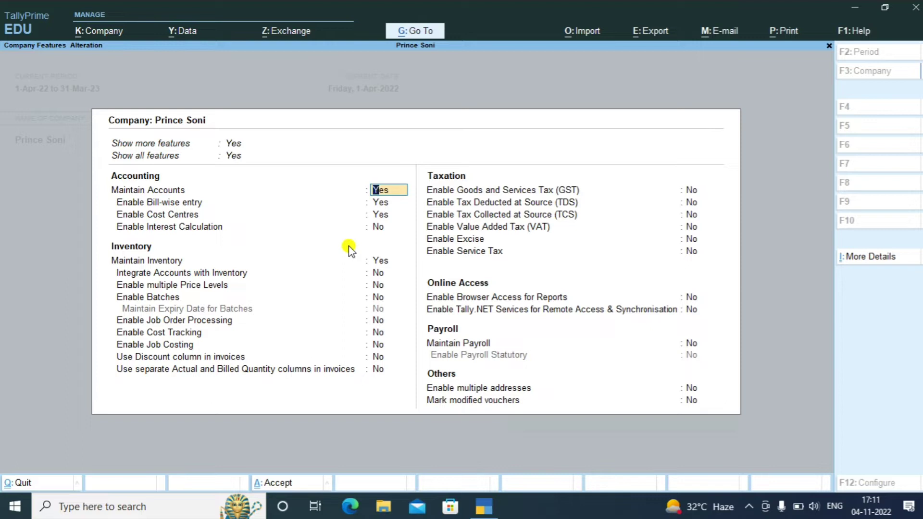
pyautogui.press('Return')
pyautogui.press('Return')
pyautogui.press('Return')
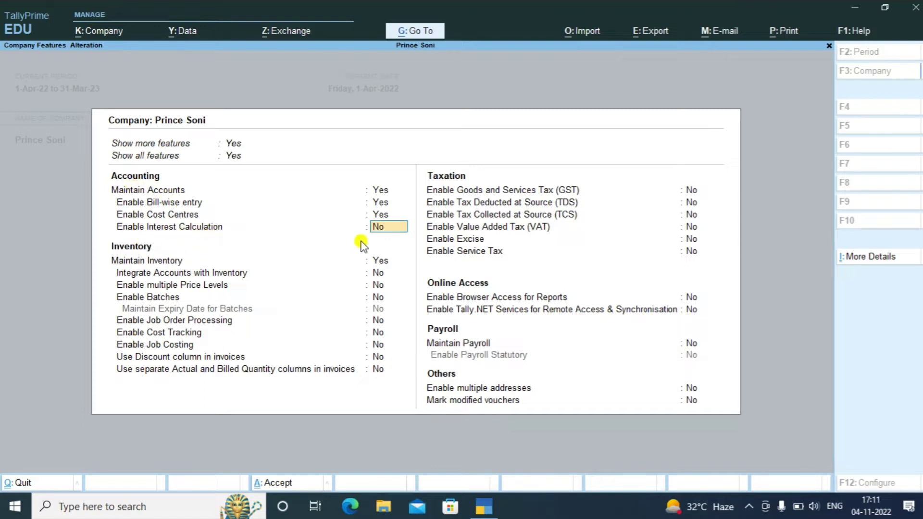
pyautogui.write('y')
pyautogui.press('Return')
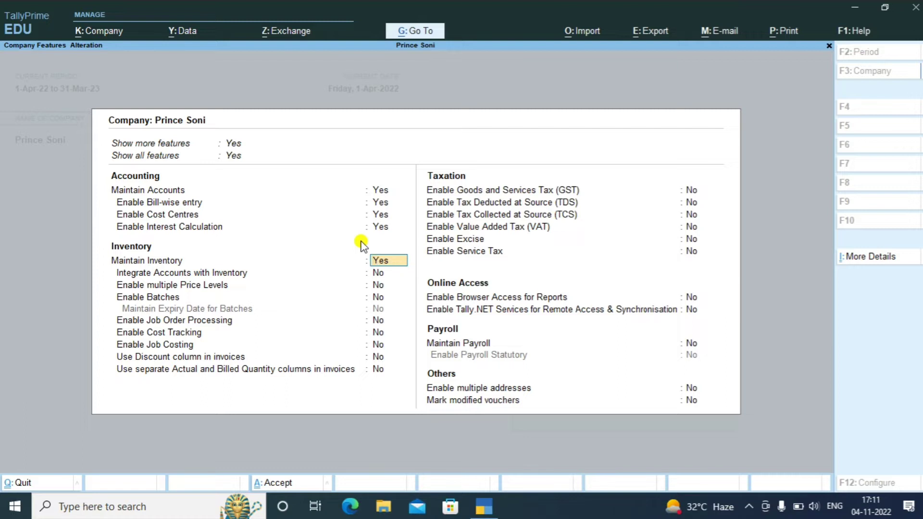
pyautogui.press('ctrl')
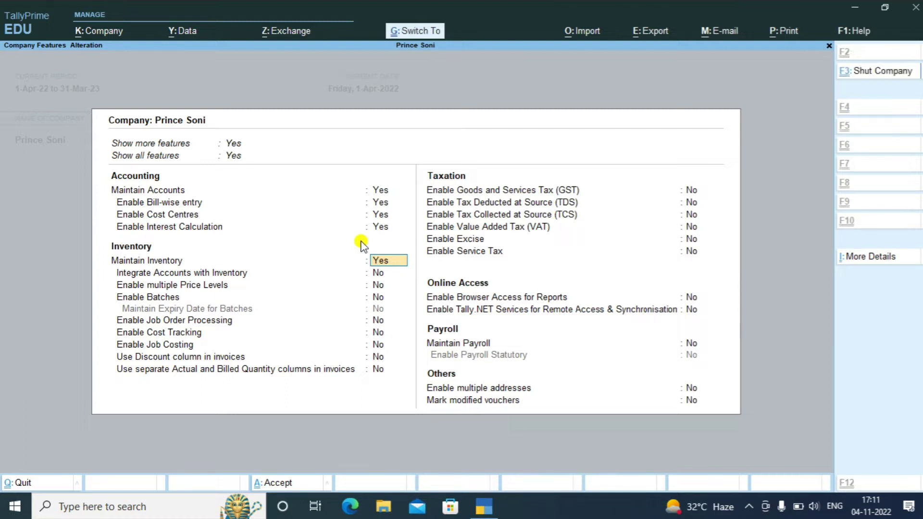
pyautogui.hotkey('ctrl', 'a')
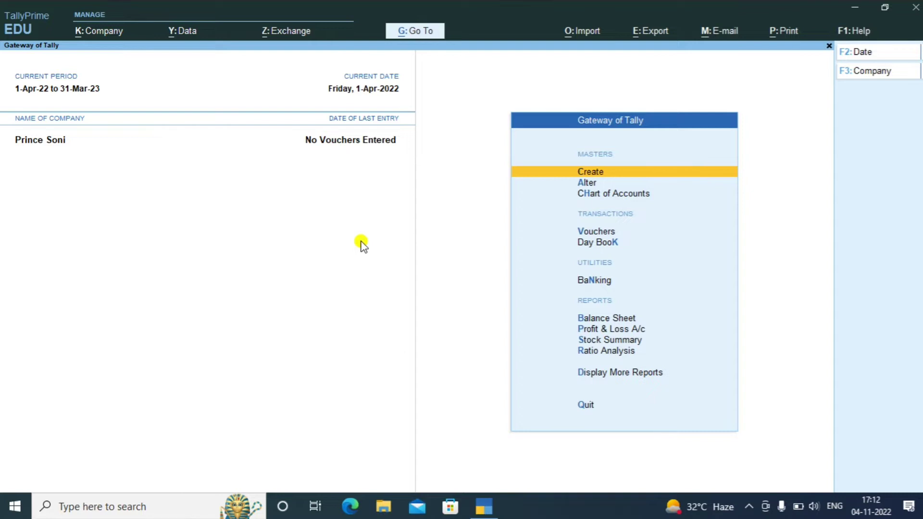
pyautogui.press('Down')
pyautogui.press('Up')
pyautogui.press('Down')
pyautogui.press('Up')
pyautogui.press('Down')
pyautogui.press('Up')
# Step: Start creating a new ledger and enter the customer's name, leaving the alias blank
pyautogui.press('Return')
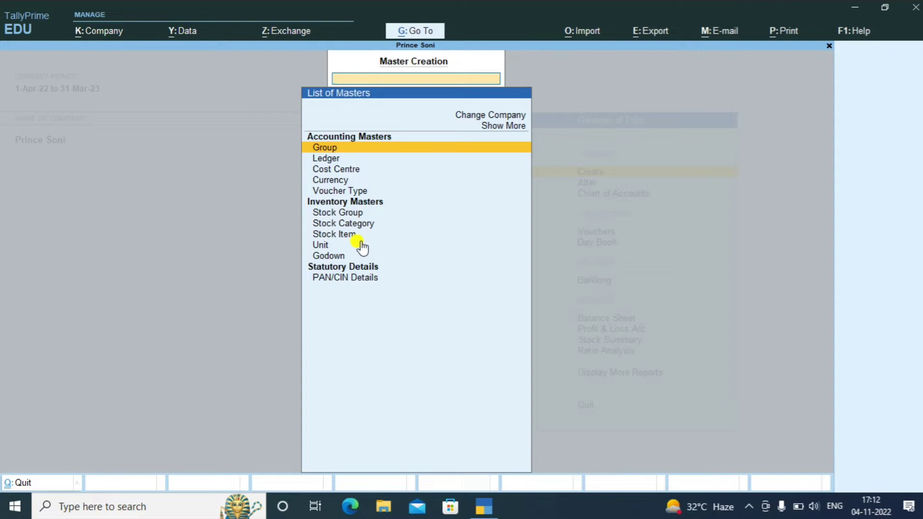
pyautogui.press('Down')
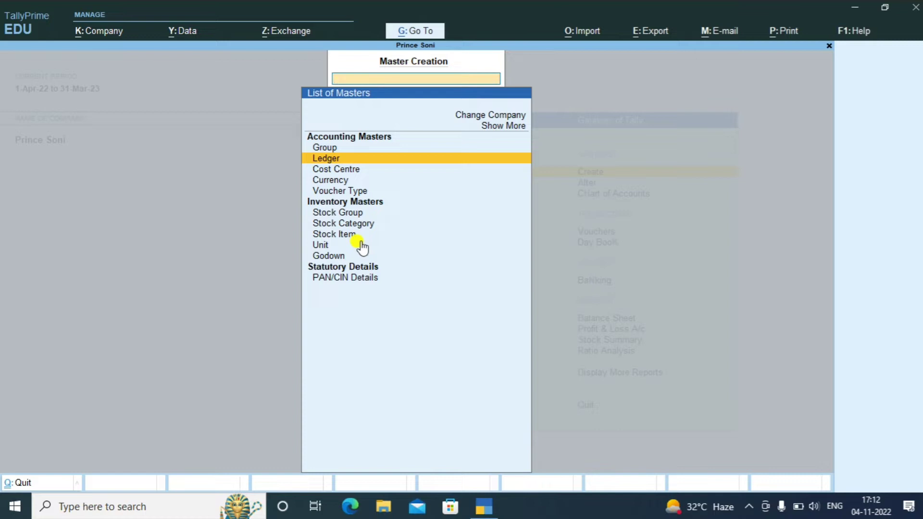
pyautogui.press('Return')
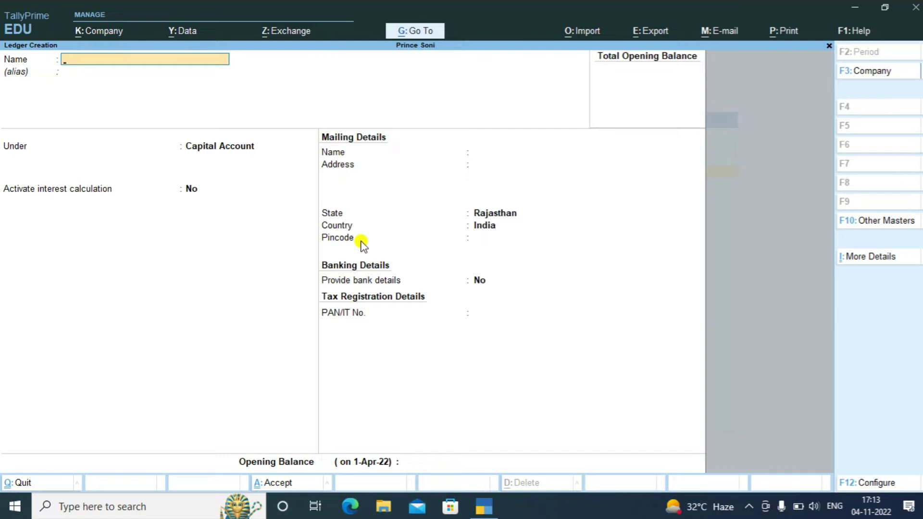
pyautogui.write('Ram Sd')
pyautogui.press('Return')
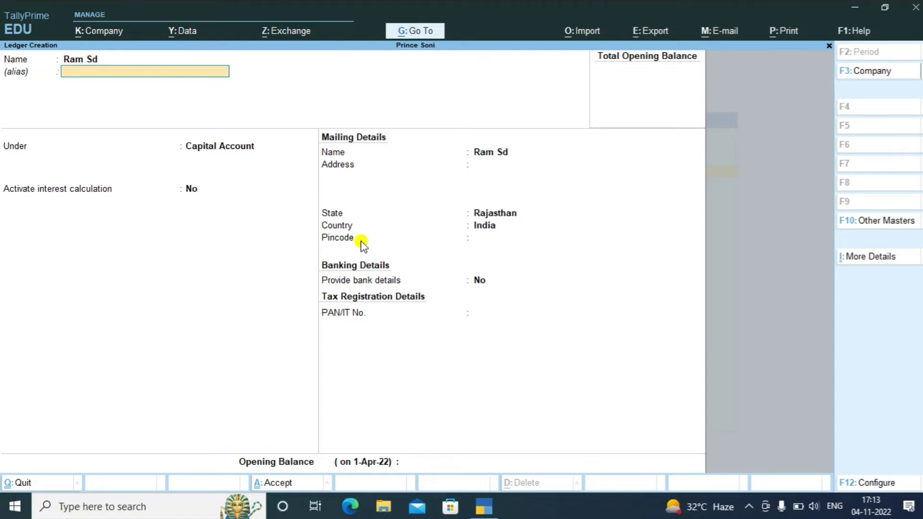
pyautogui.press('Return')
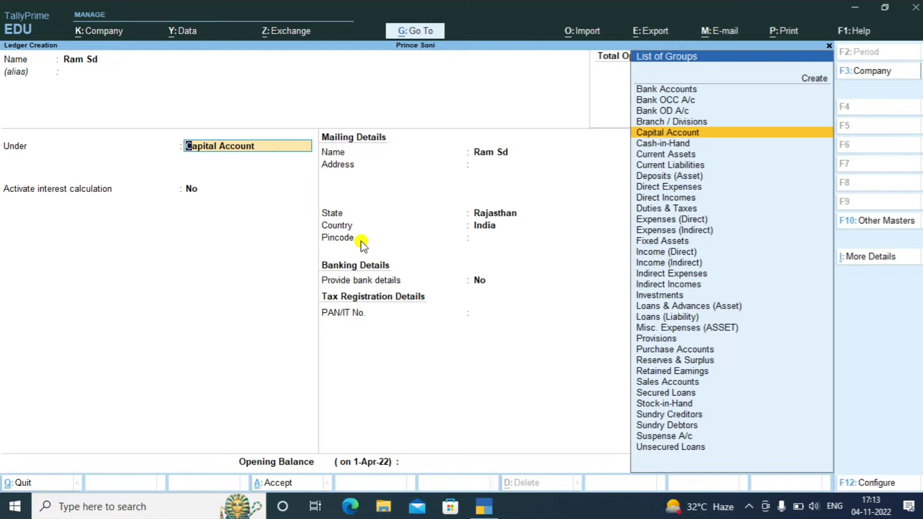
# Step: Place the ledger under Sundry Debtors, maintaining balances bill-by-bill with a default credit period of 30 days
pyautogui.write('Su')
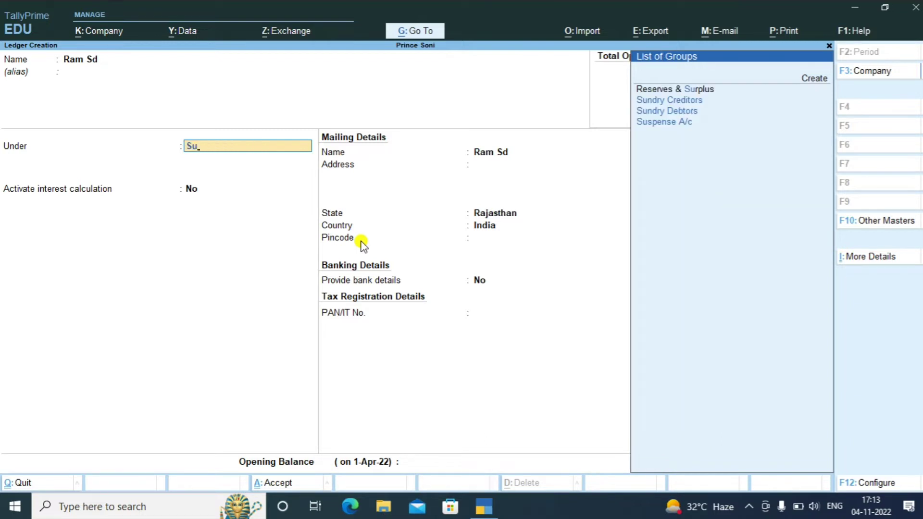
pyautogui.press('Down')
pyautogui.press('Down')
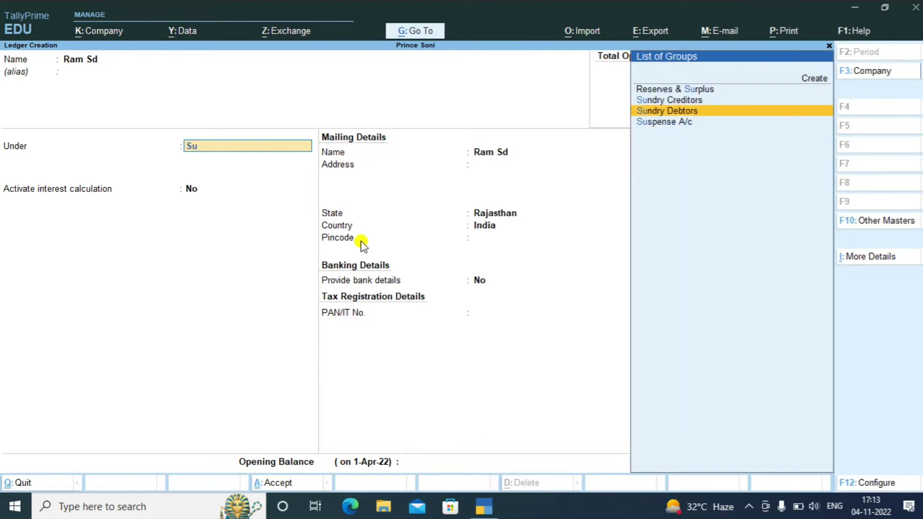
pyautogui.press('Return')
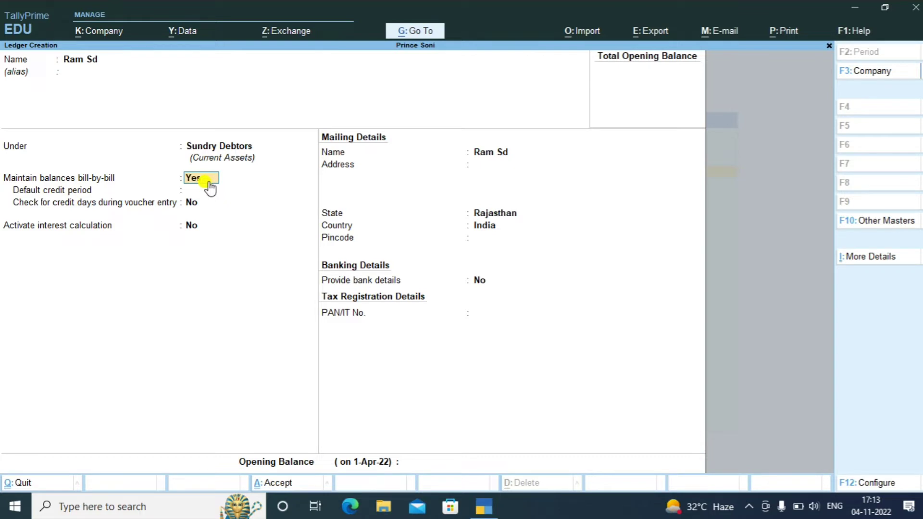
pyautogui.press('Return')
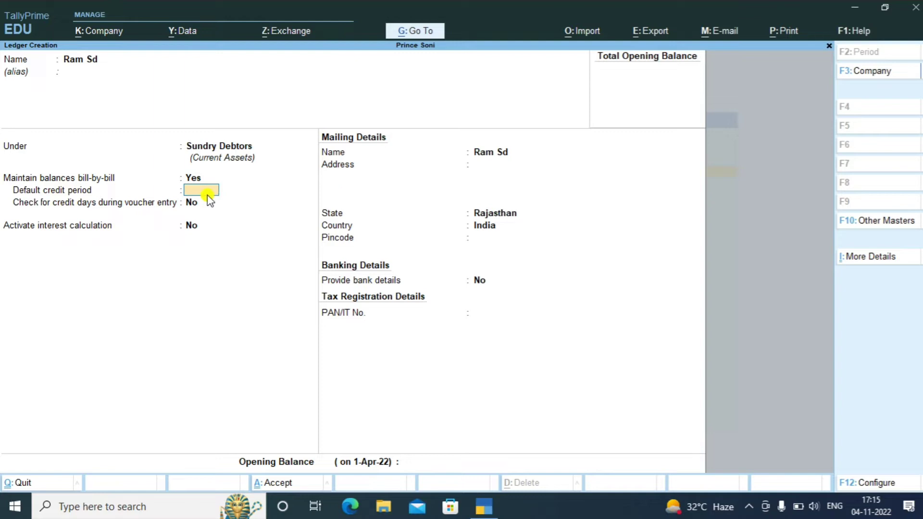
pyautogui.write('30')
pyautogui.press('Return')
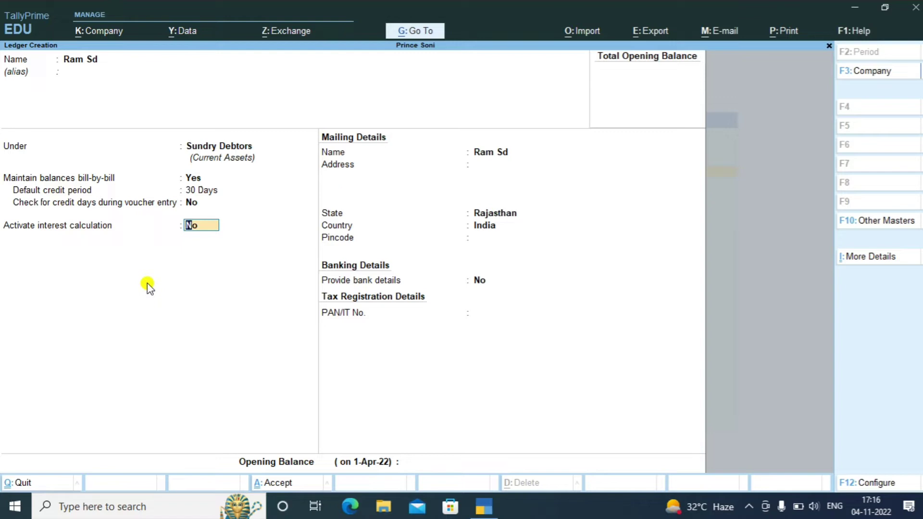
# Step: Activate interest calculation for the ledger, calculated transaction-by-transaction, with parameters overridable for each transaction
pyautogui.write('yes')
pyautogui.press('Return')
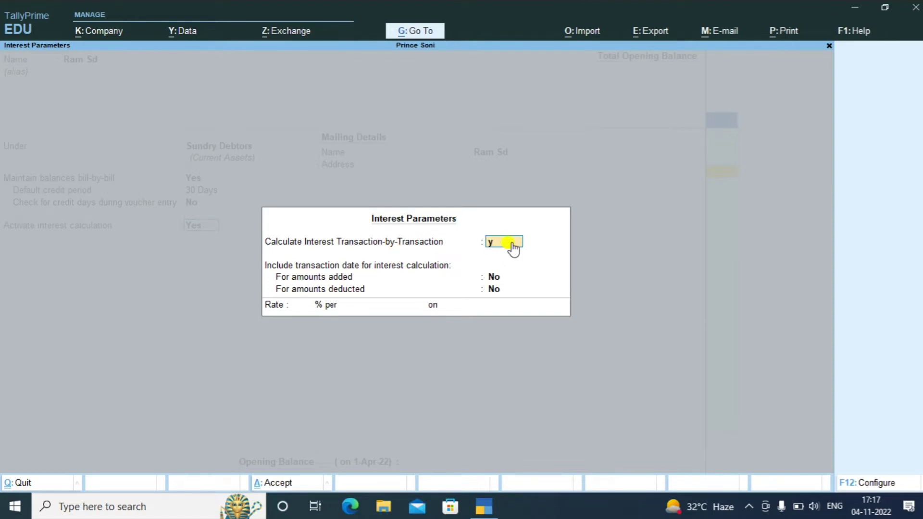
pyautogui.press('Return')
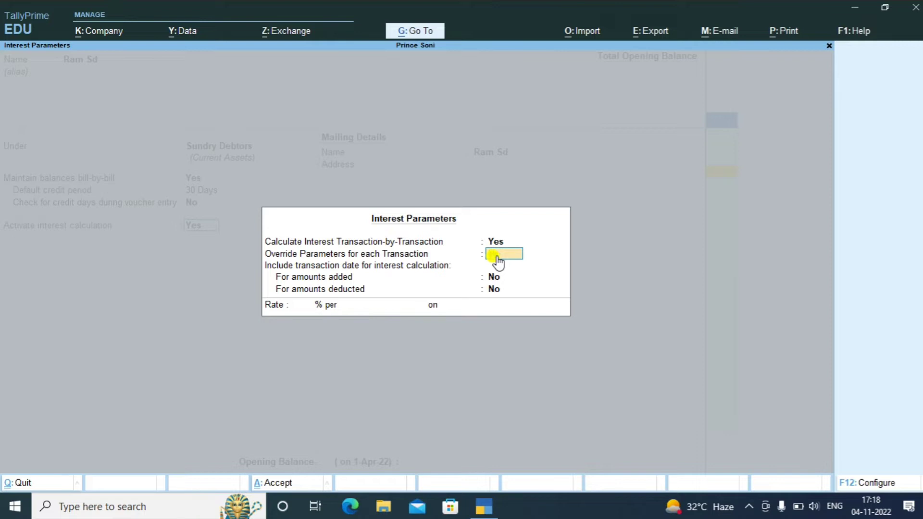
pyautogui.press('y')
pyautogui.press('Return')
pyautogui.press('Return')
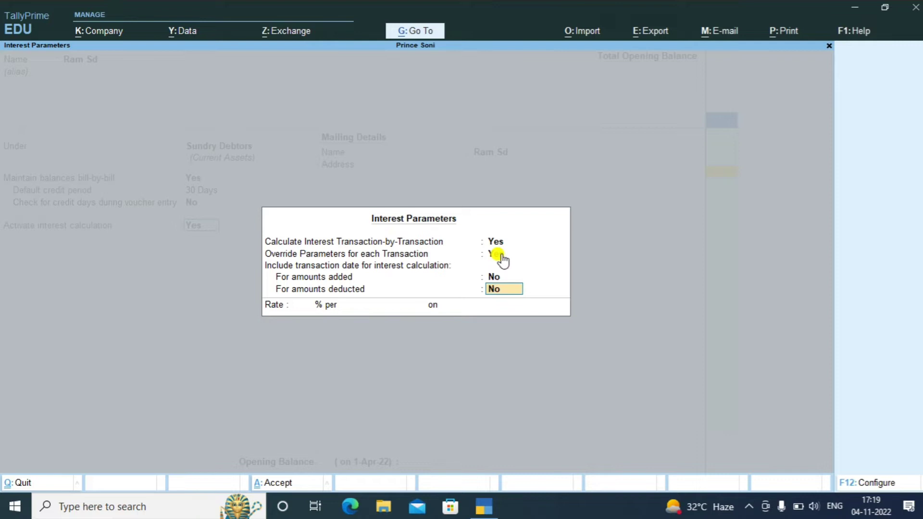
# Step: Set the interest rate to 15% per 365-Day Year on Debit Balances Only, excluding the transaction date for amounts deducted
pyautogui.press('Return')
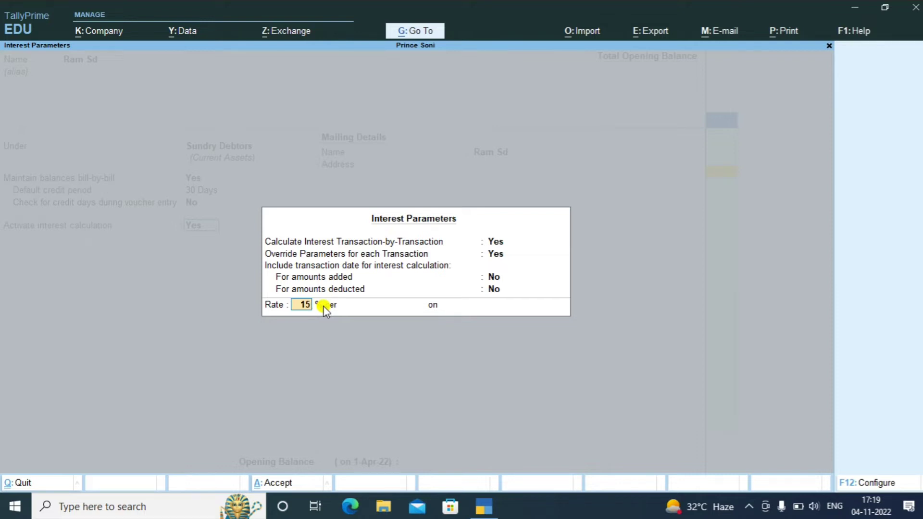
pyautogui.press('Return')
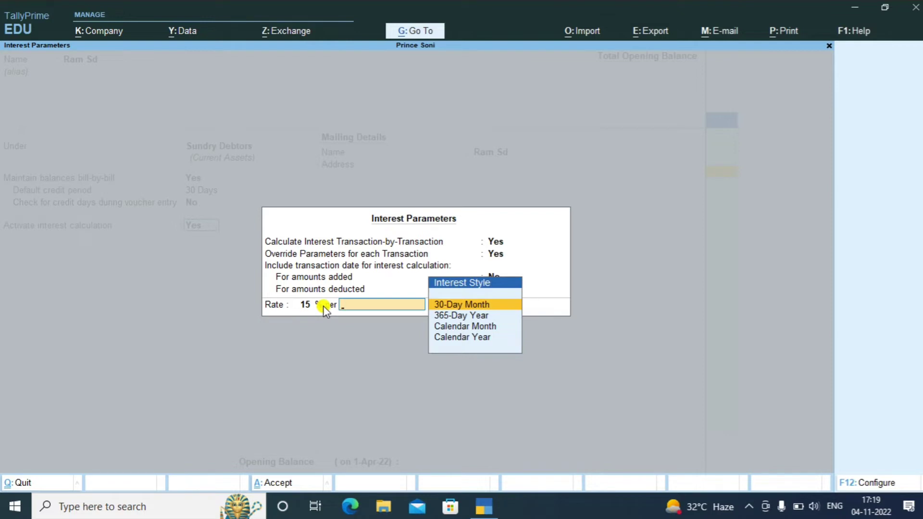
pyautogui.press('Down')
pyautogui.press('Down')
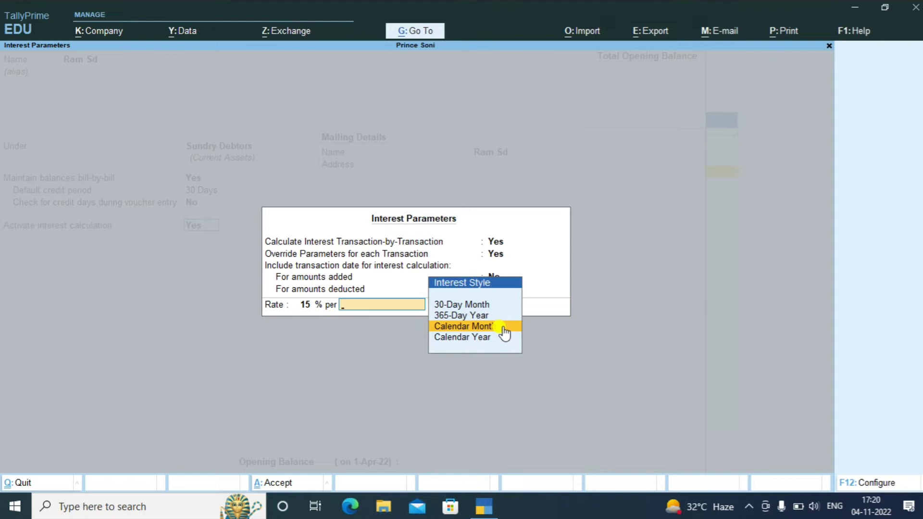
pyautogui.press('Up')
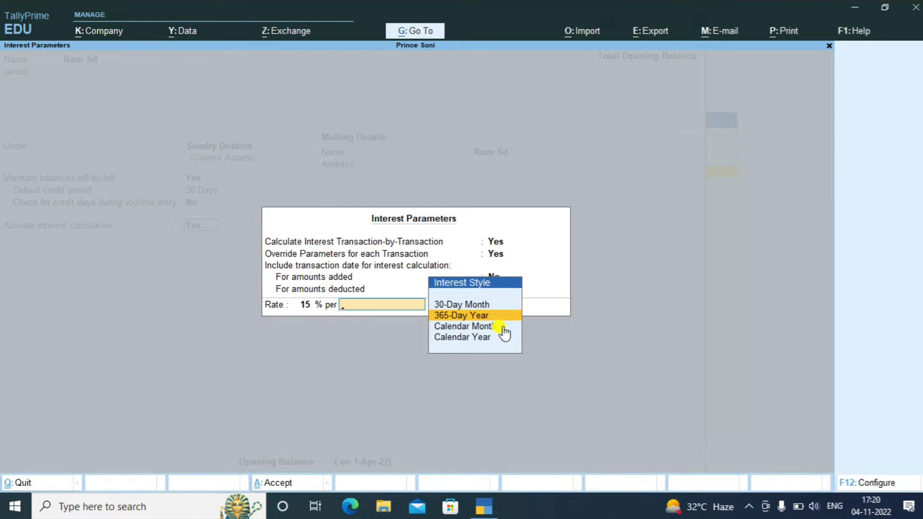
pyautogui.press('Return')
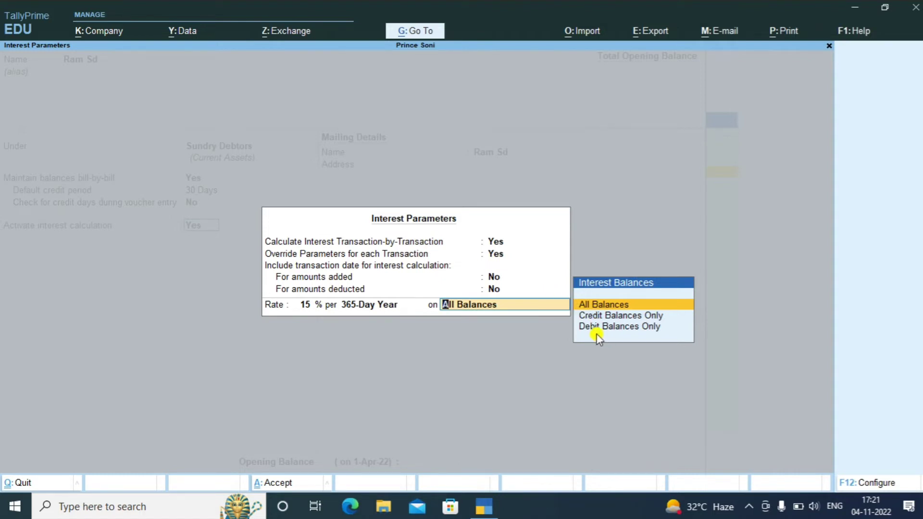
pyautogui.press('Down')
pyautogui.press('Down')
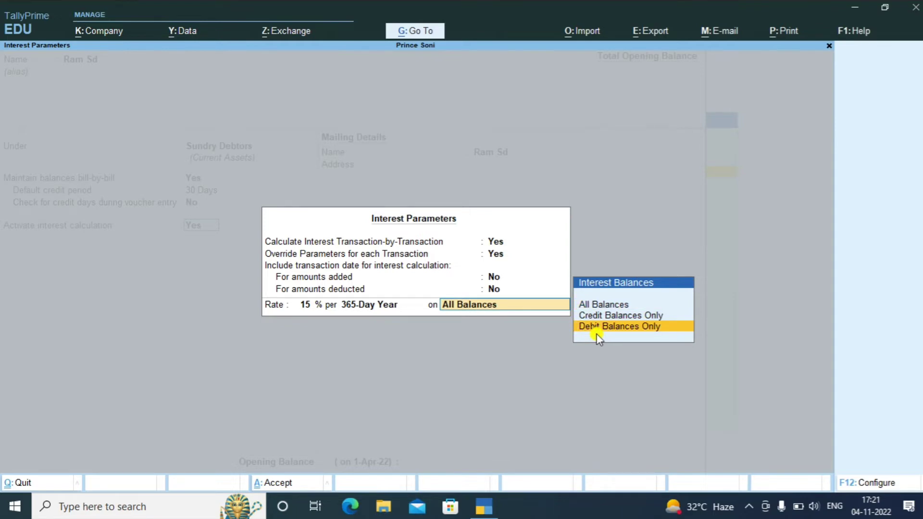
pyautogui.press('Return')
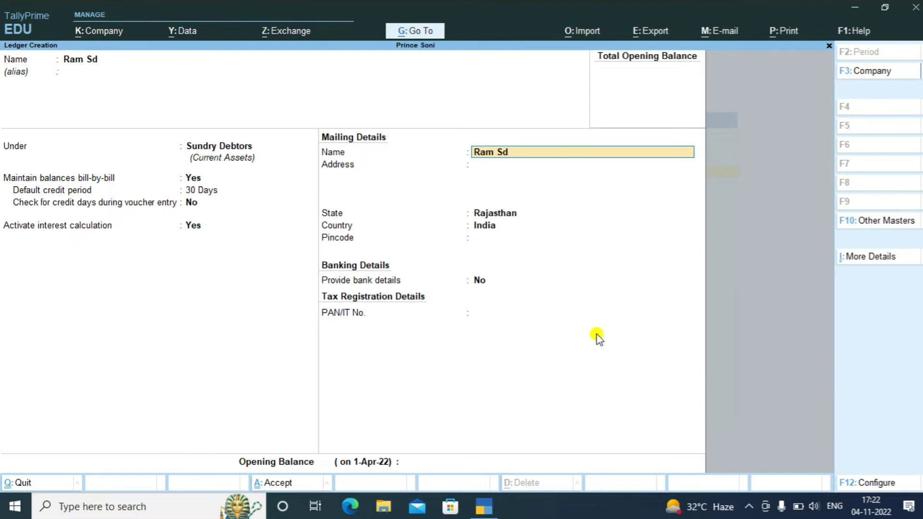
# Step: Accept the default mailing, banking and tax details, save the customer ledger, and leave ledger creation
pyautogui.press('Return')
pyautogui.press('Return')
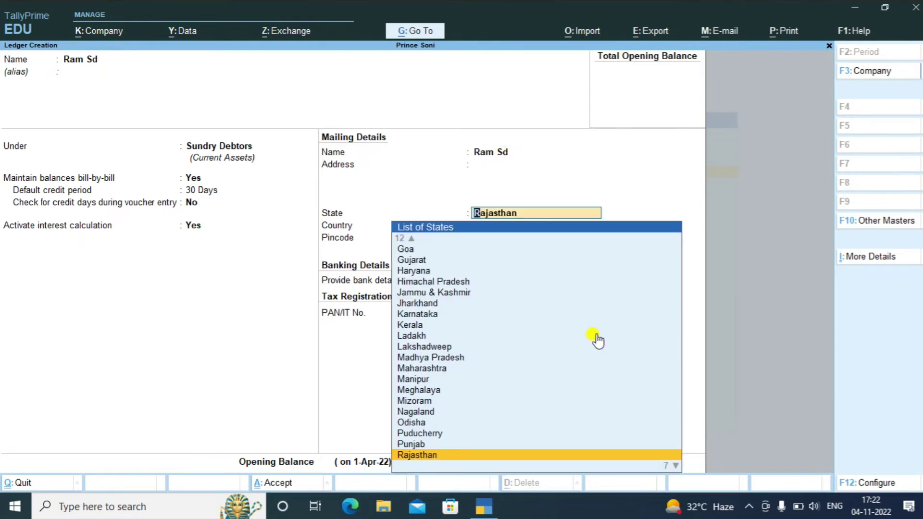
pyautogui.press('Return')
pyautogui.press('Return')
pyautogui.press('Return')
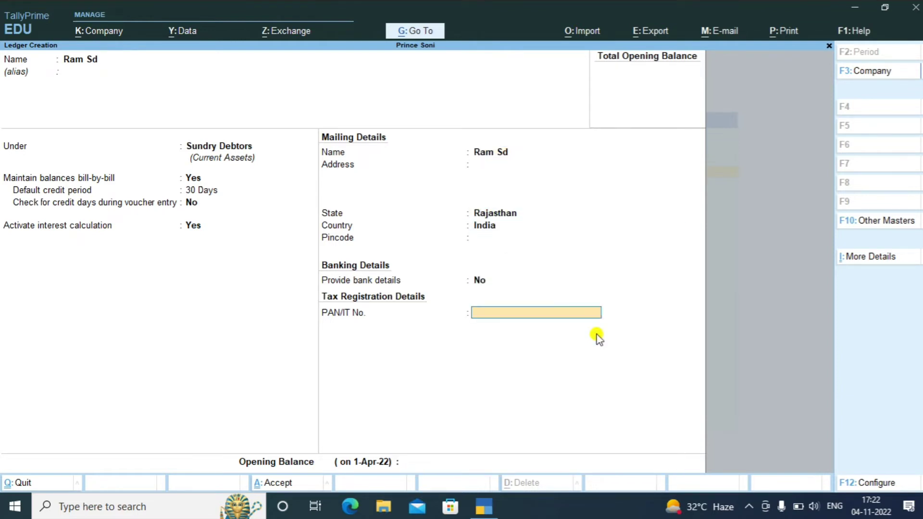
pyautogui.press('Return')
pyautogui.press('Return')
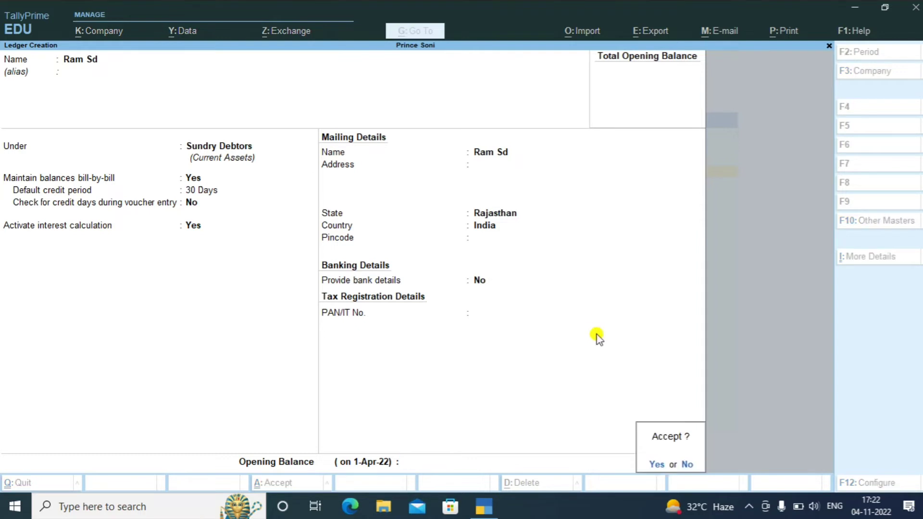
pyautogui.press('Return')
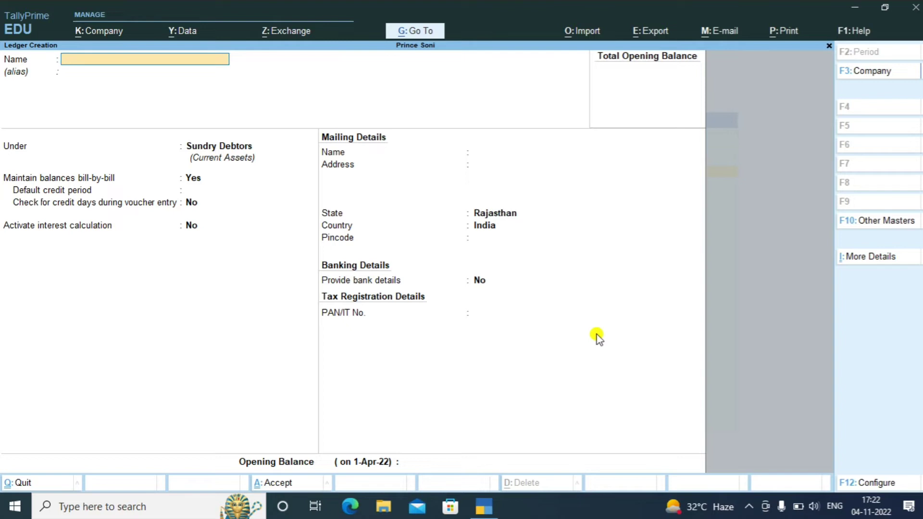
pyautogui.press('Escape')
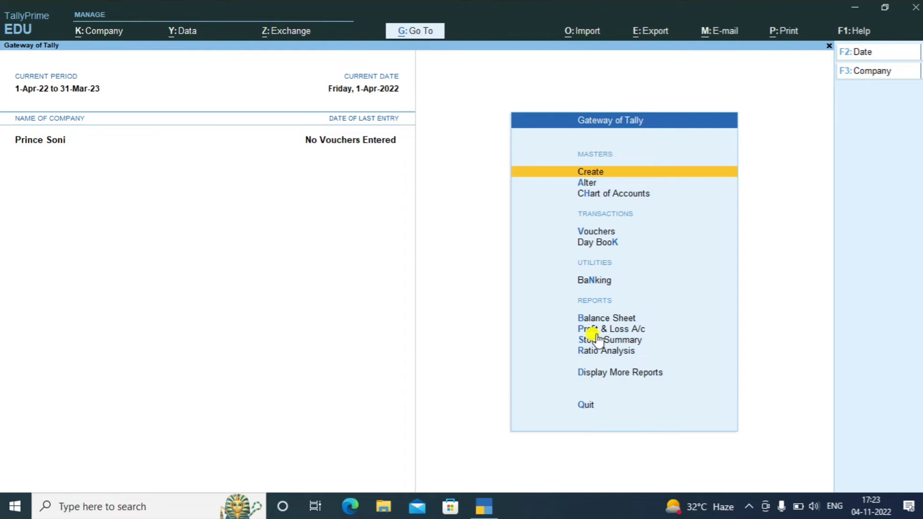
# Step: Start a new stock group in the inventory masters and name it Led Tv, without an alias
pyautogui.press('Return')
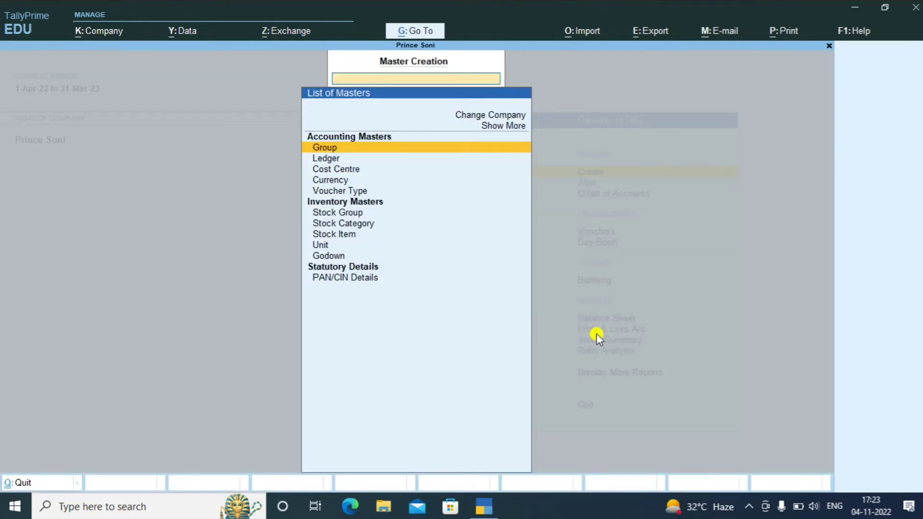
pyautogui.press('Down')
pyautogui.press('Down')
pyautogui.press('Down')
pyautogui.press('Down')
pyautogui.press('Down')
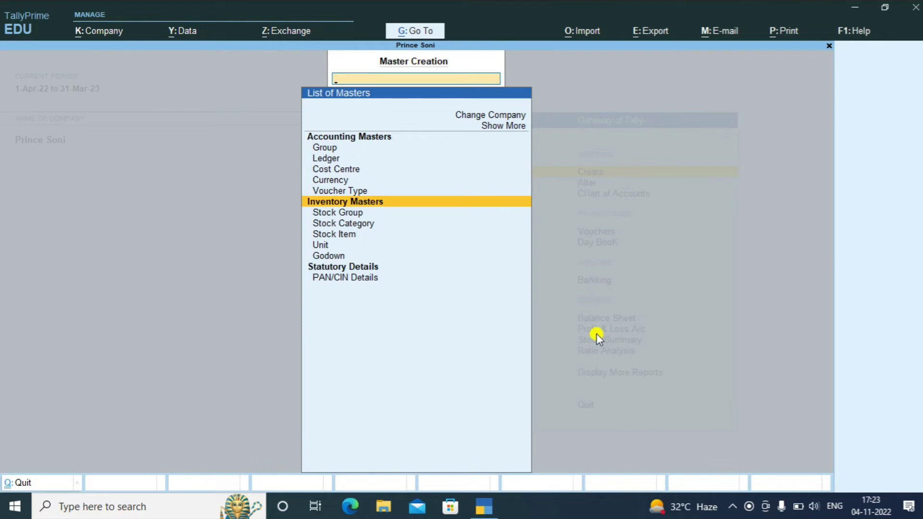
pyautogui.press('Down')
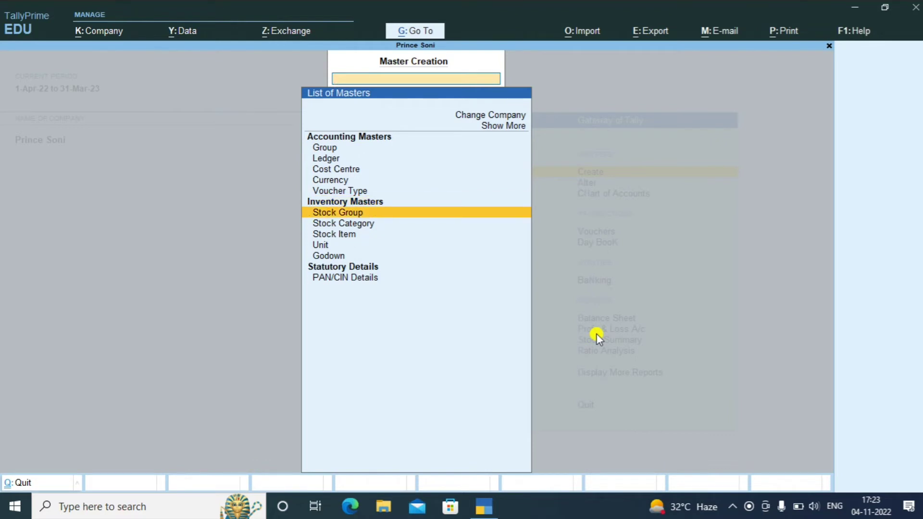
pyautogui.press('Return')
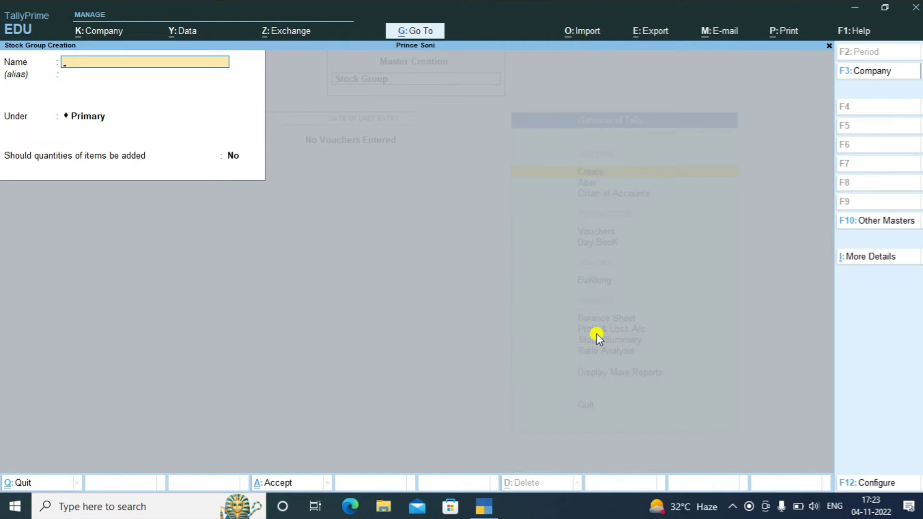
pyautogui.write('Led tv')
pyautogui.press('Return')
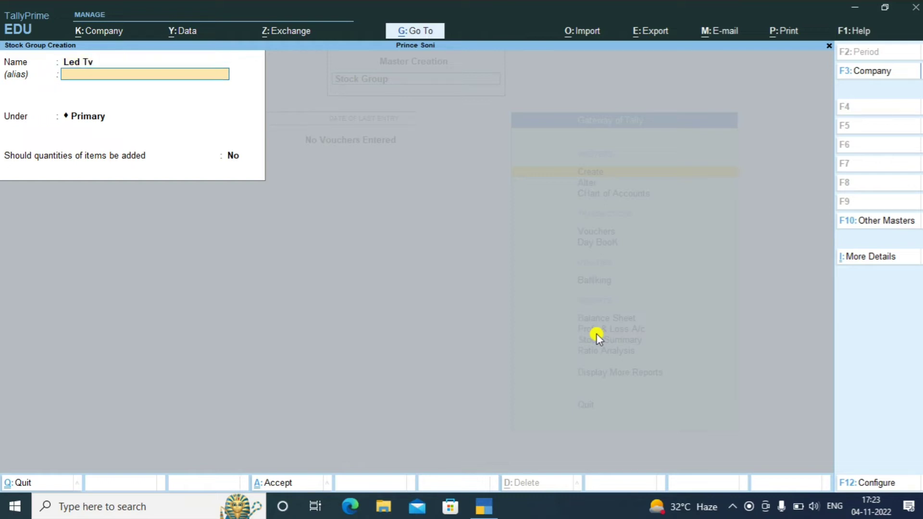
pyautogui.press('Return')
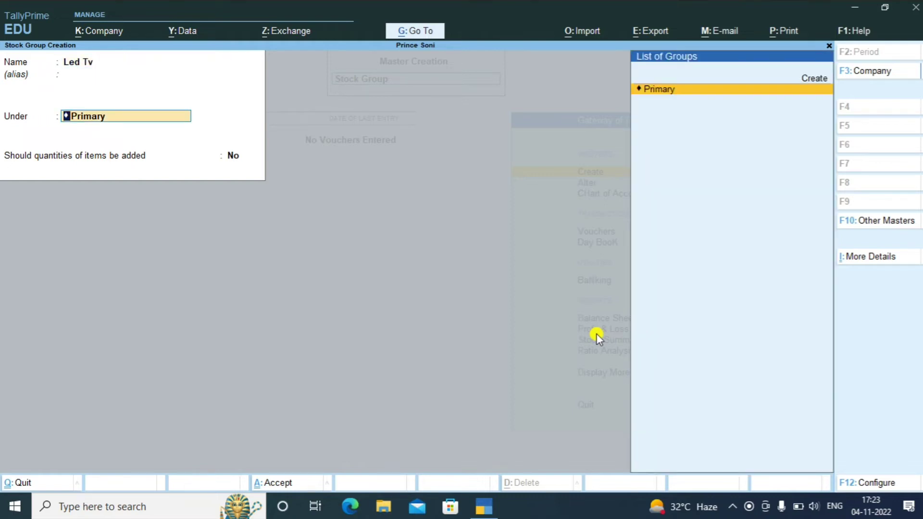
# Step: Keep the stock group under Primary with item quantities added, save it, and leave stock group creation
pyautogui.press('Return')
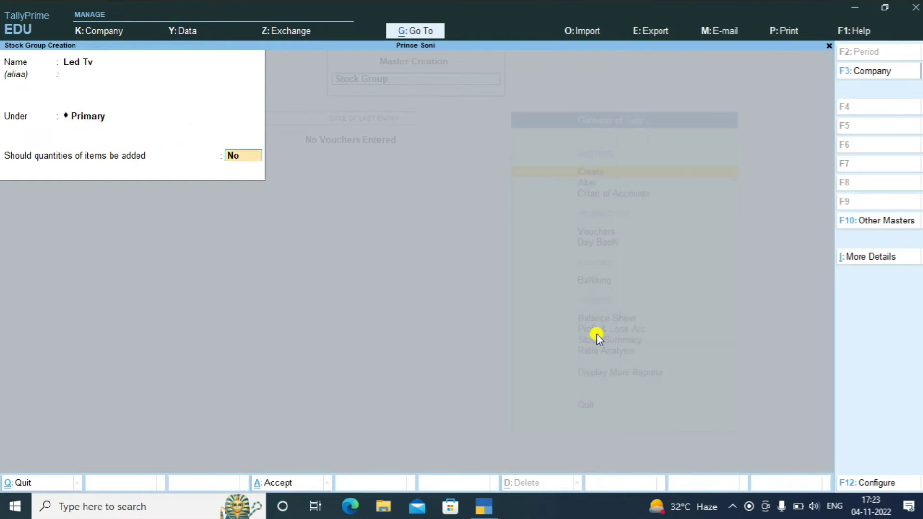
pyautogui.write('yes')
pyautogui.press('Return')
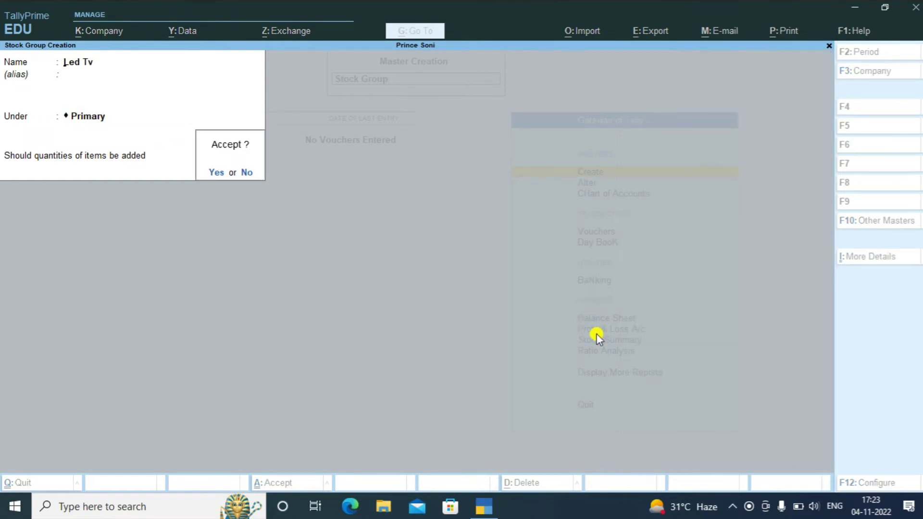
pyautogui.press('Return')
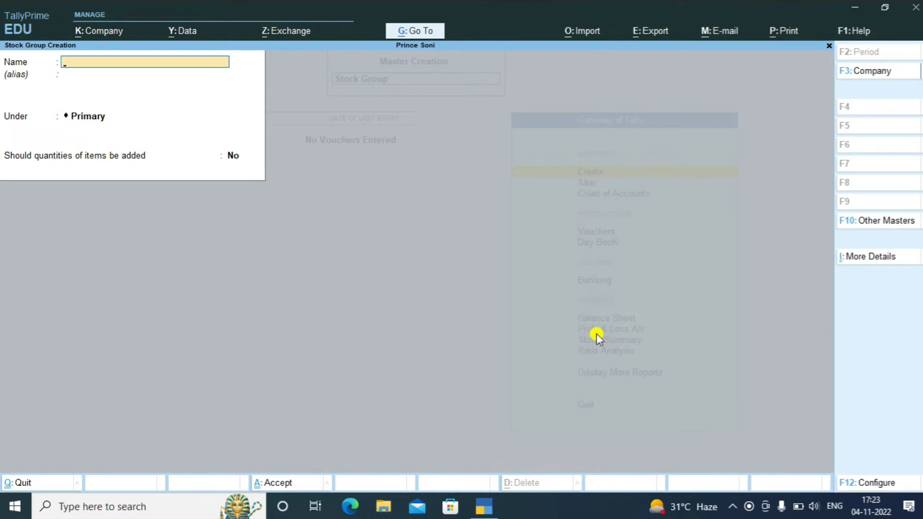
pyautogui.press('Escape')
pyautogui.press('Return')
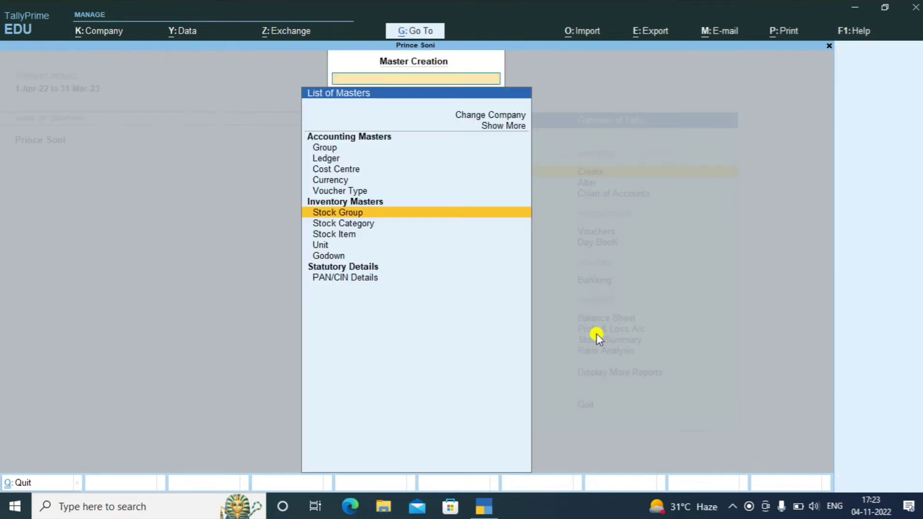
# Step: Create a simple unit with symbol nos, formal name Numbers and 0 decimal places, and leave unit creation
pyautogui.press('Down')
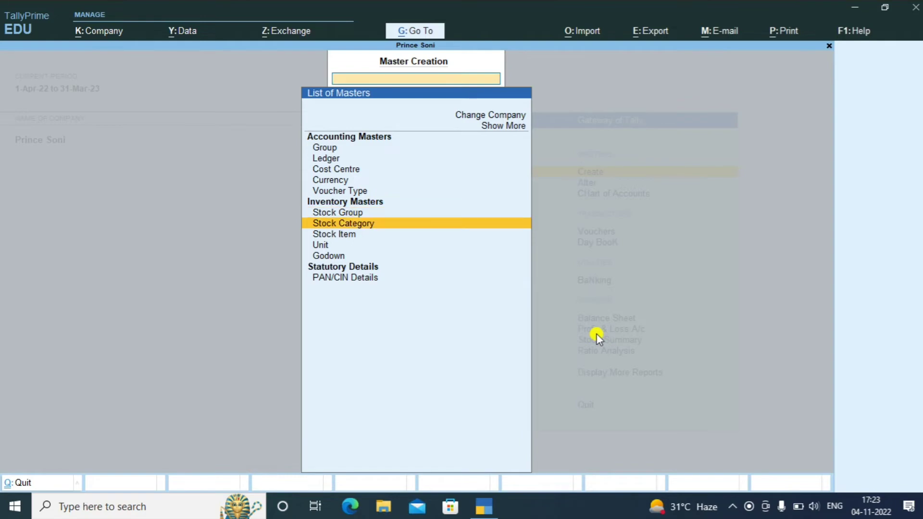
pyautogui.press('Down')
pyautogui.press('Down')
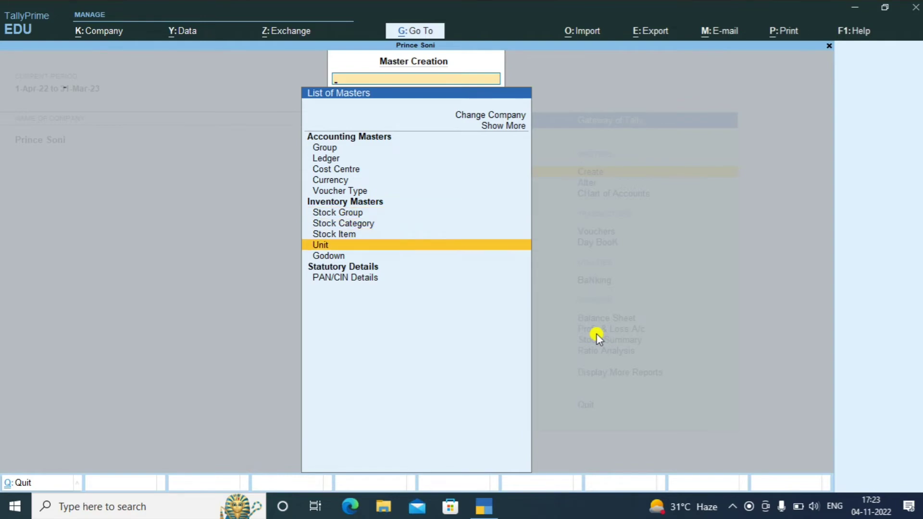
pyautogui.press('Return')
pyautogui.write('nos')
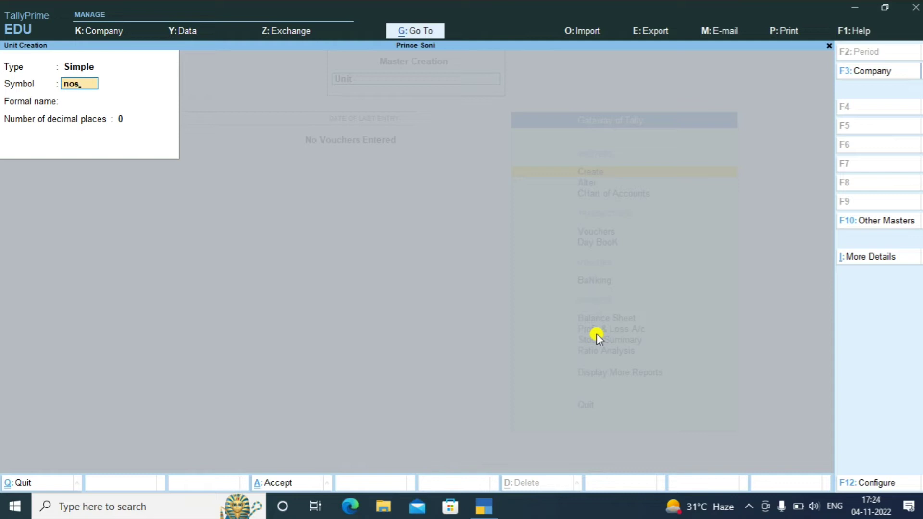
pyautogui.press('Return')
pyautogui.write('N')
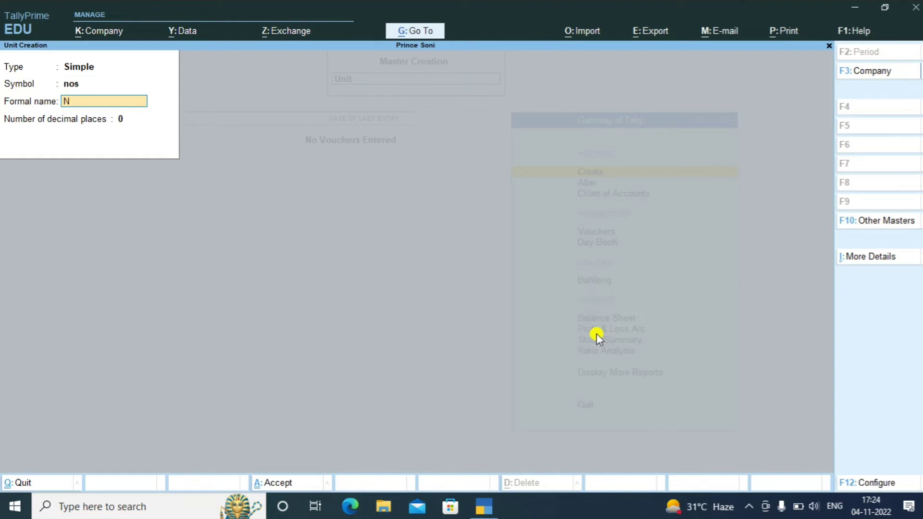
pyautogui.write('umbers')
pyautogui.press('Return')
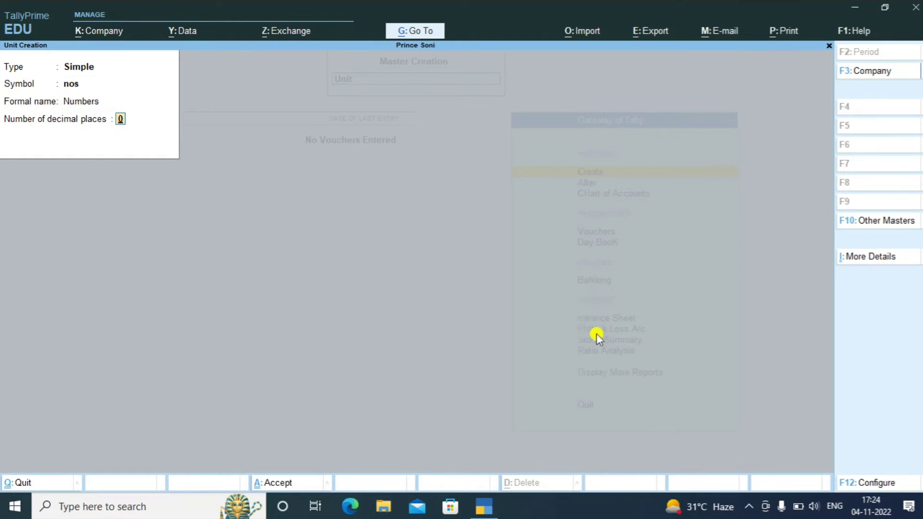
pyautogui.press('Return')
pyautogui.press('Return')
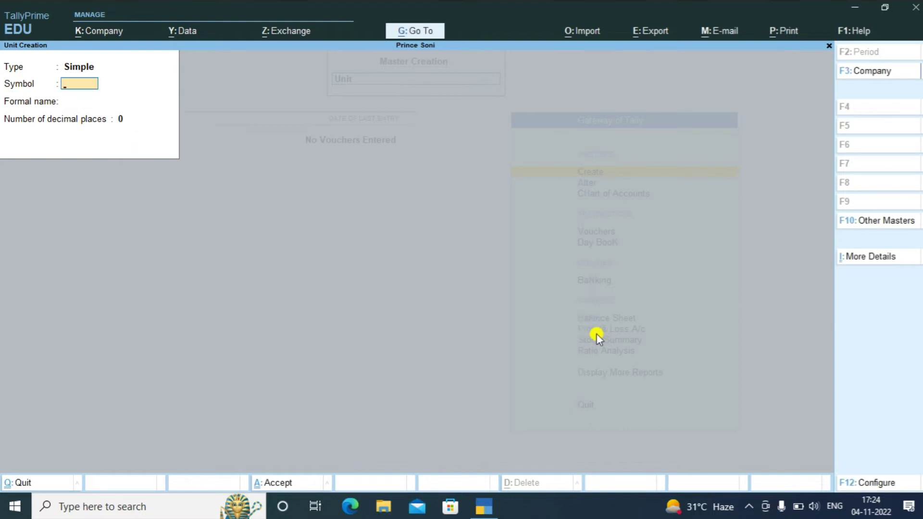
pyautogui.press('Escape')
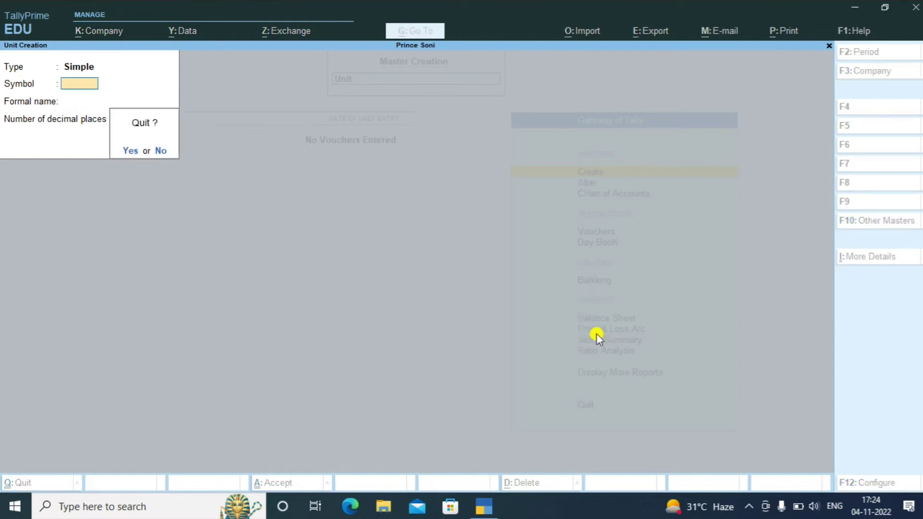
pyautogui.press('Return')
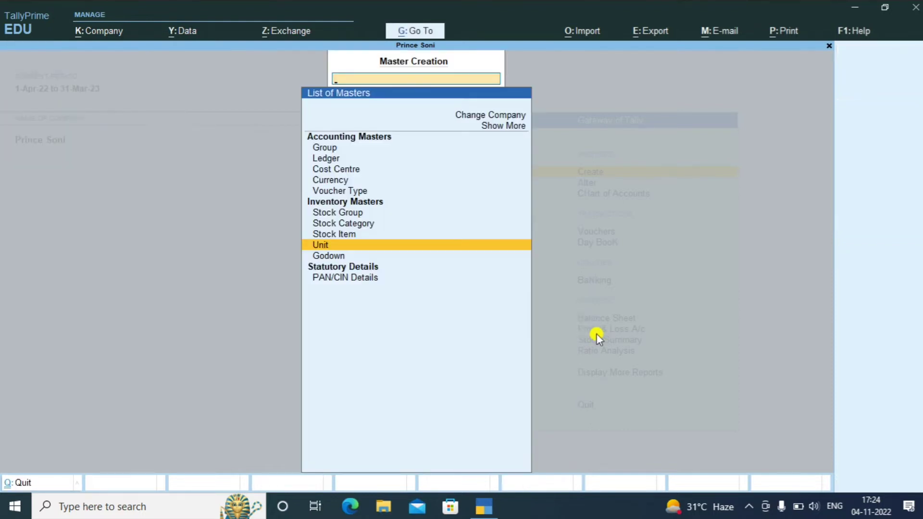
# Step: Create a new godown named Jaipur under Primary, keeping the default Main Location unaltered
pyautogui.press('Down')
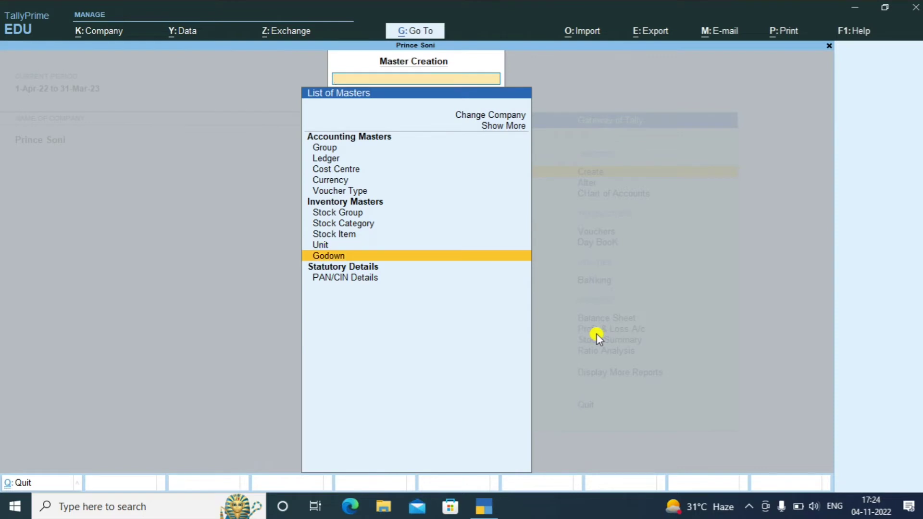
pyautogui.press('Return')
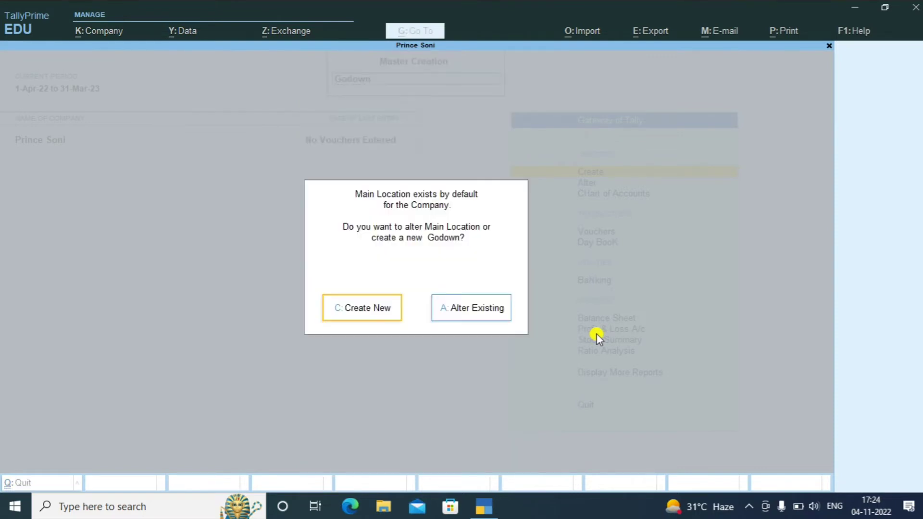
pyautogui.write('c')
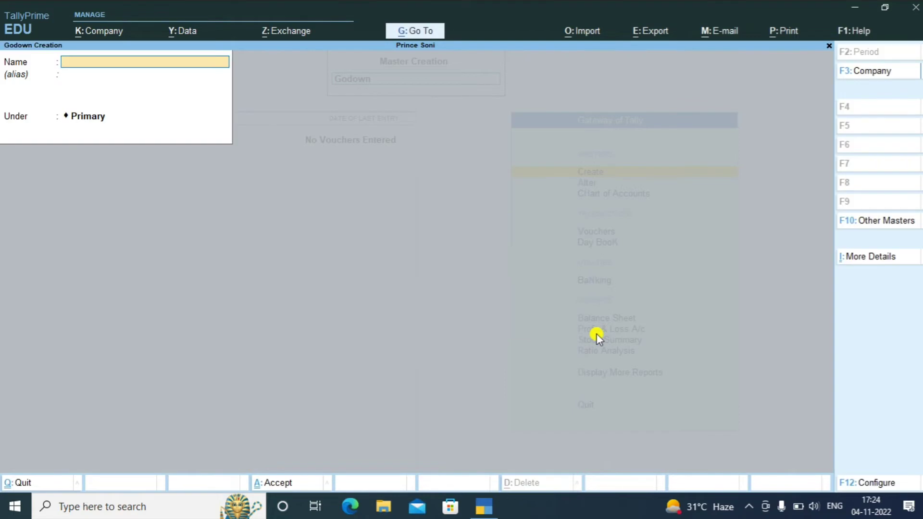
pyautogui.write('Jaipur')
pyautogui.press('Return')
pyautogui.press('Return')
pyautogui.press('Return')
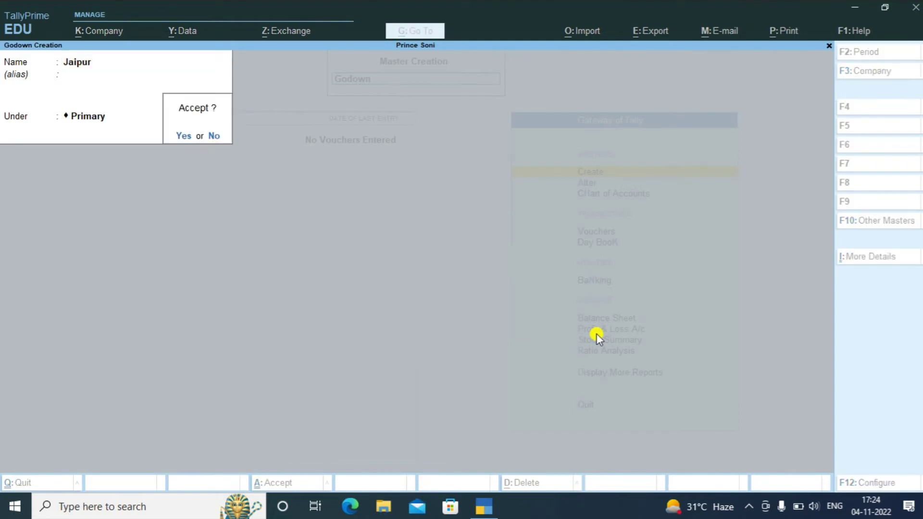
pyautogui.press('Return')
# Step: Create a second godown named Sikar under Primary and leave godown creation
pyautogui.write('Sikar')
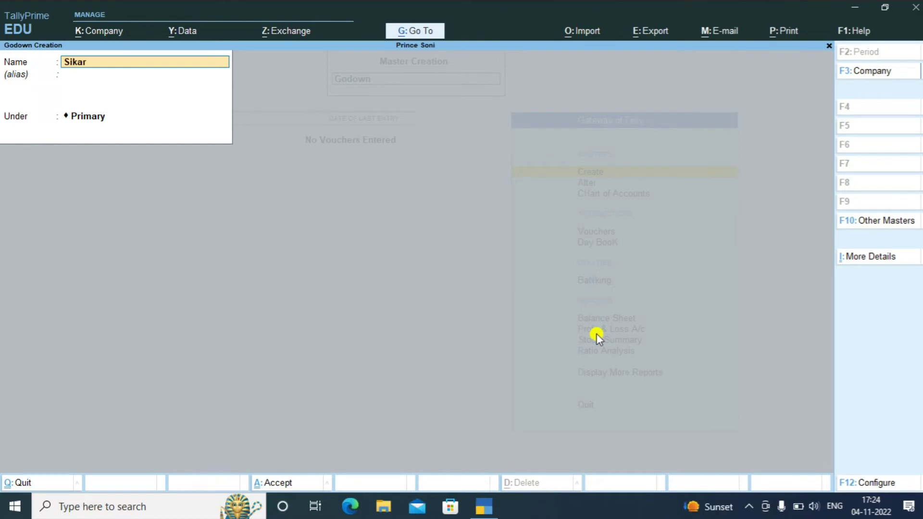
pyautogui.press('Return')
pyautogui.press('Return')
pyautogui.press('Return')
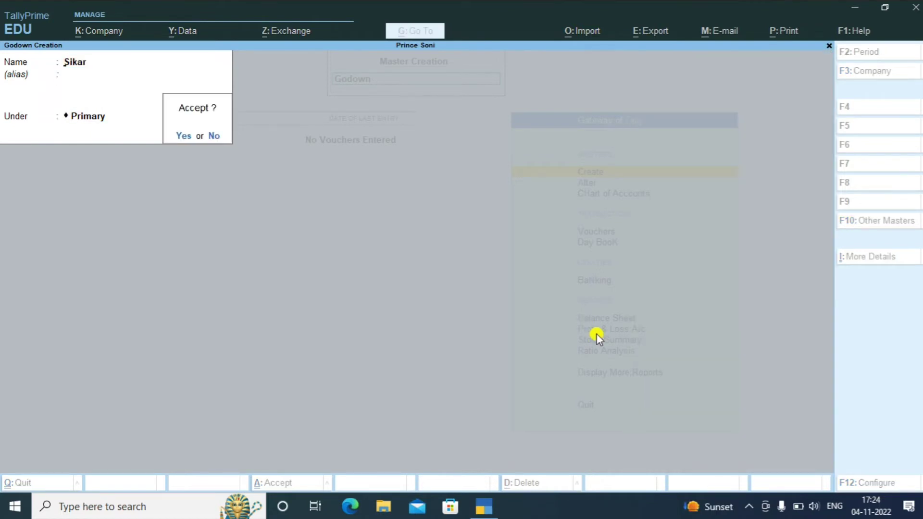
pyautogui.press('Return')
pyautogui.press('Escape')
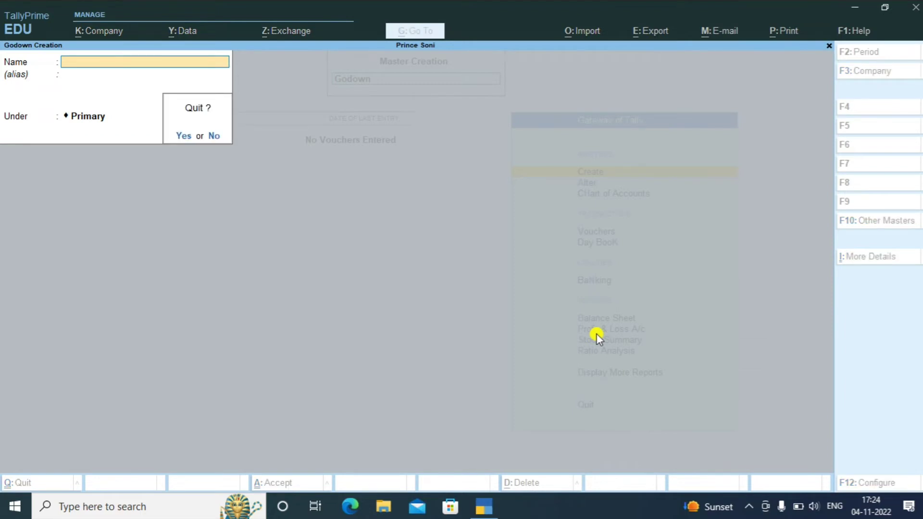
pyautogui.press('Return')
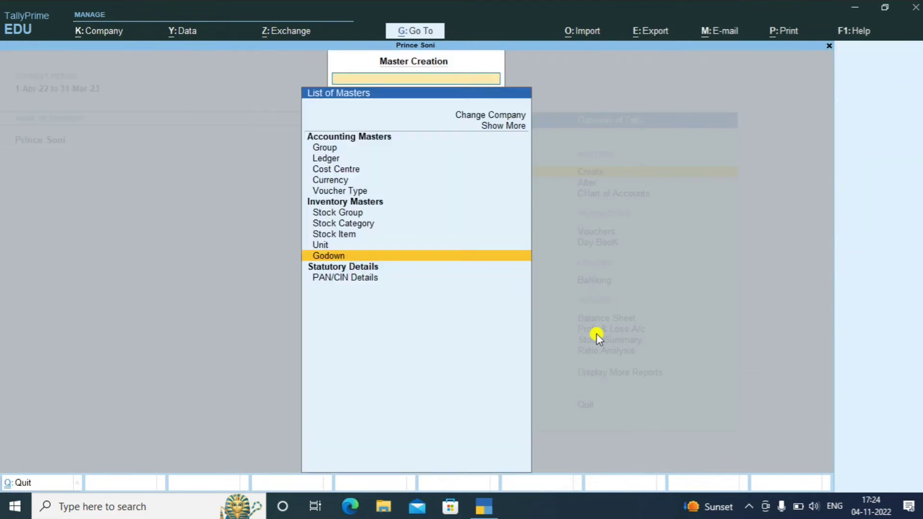
# Step: Create a stock category named Samsung under Primary
pyautogui.press('Up')
pyautogui.press('Up')
pyautogui.press('Up')
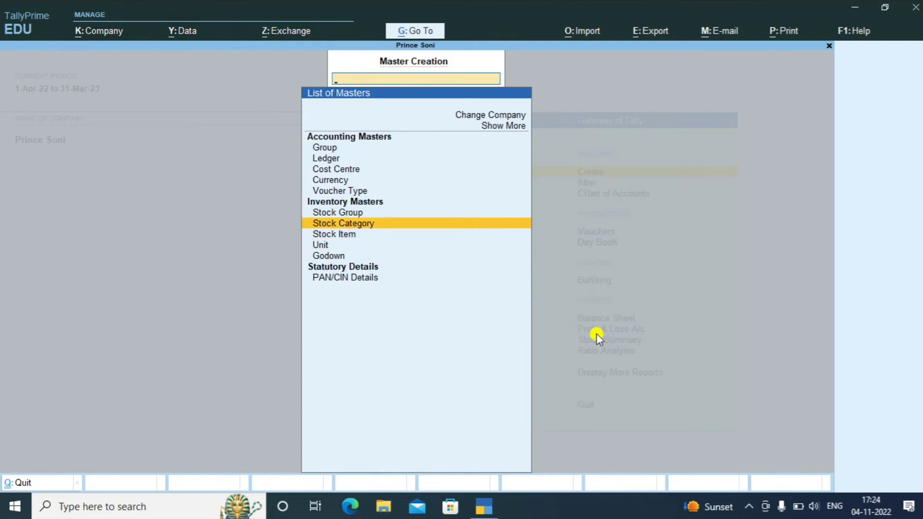
pyautogui.press('Return')
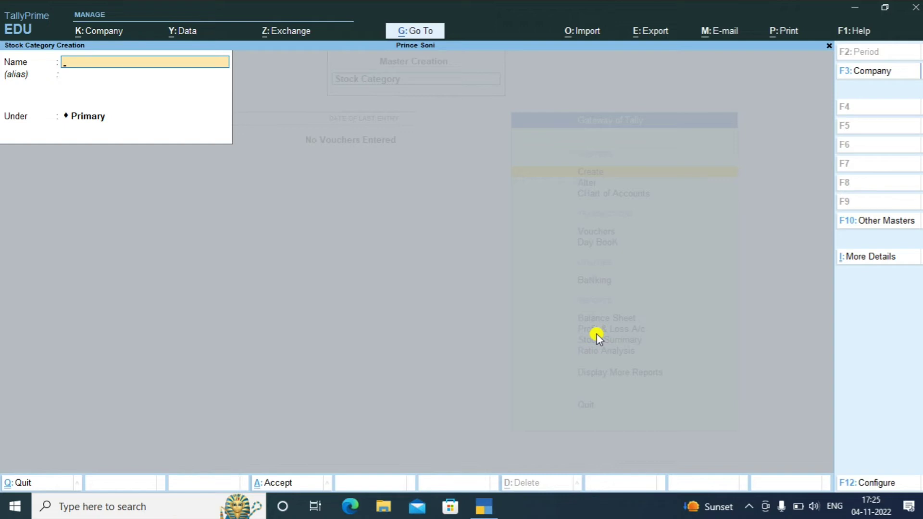
pyautogui.write('Samsung')
pyautogui.press('Return')
pyautogui.press('Return')
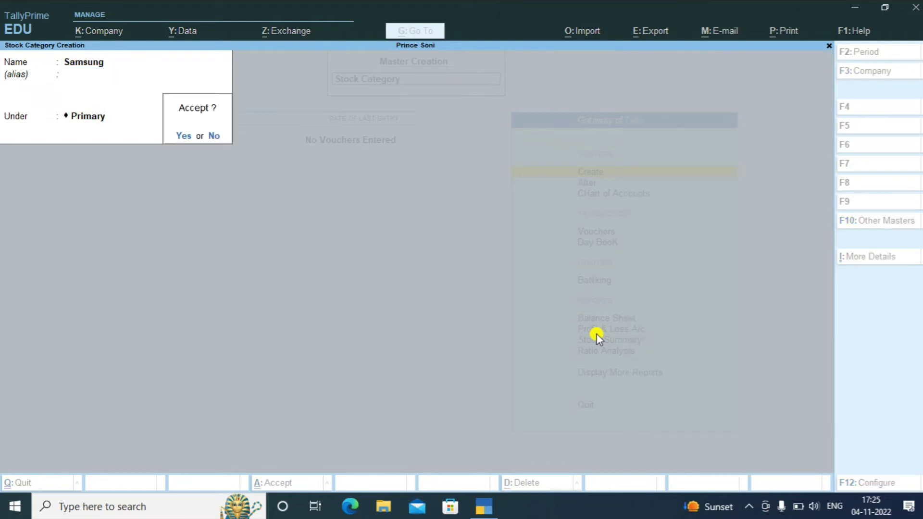
pyautogui.press('Return')
# Step: Create another stock category named Sony under Primary and leave stock category creation
pyautogui.write('Sony')
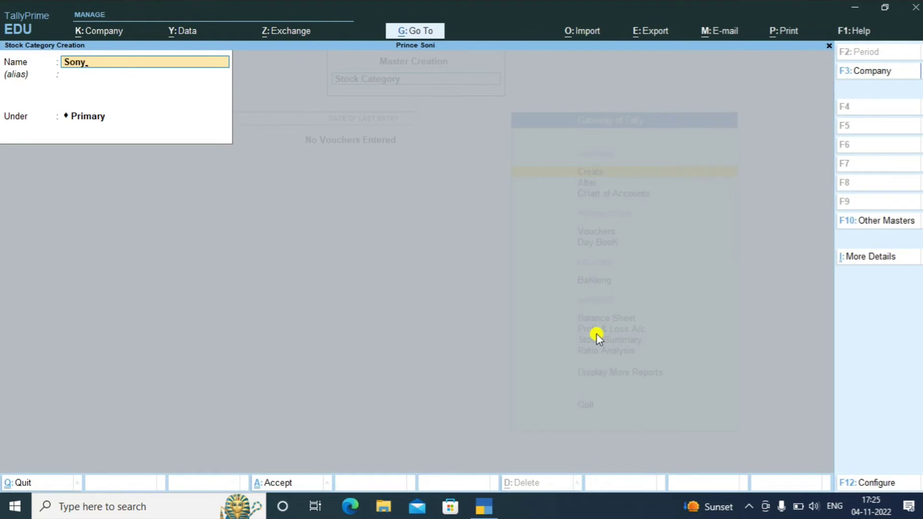
pyautogui.press('Return')
pyautogui.press('Return')
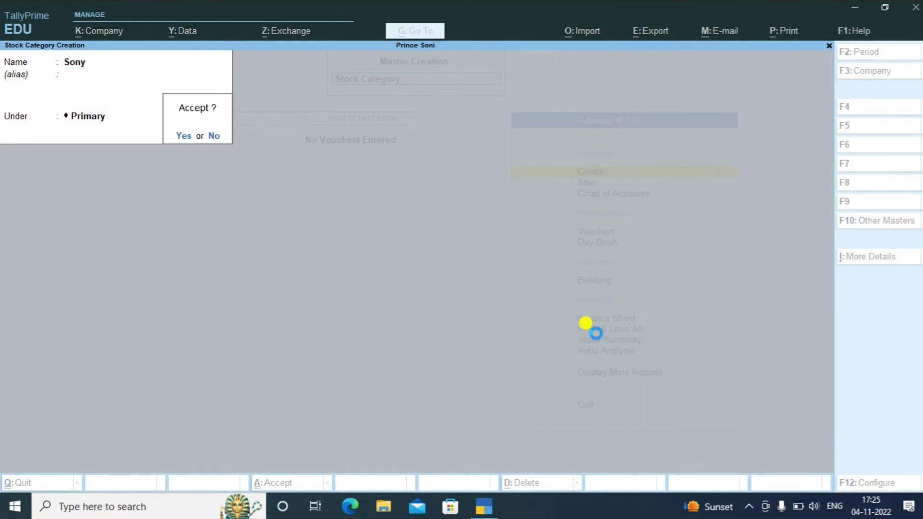
pyautogui.press('Return')
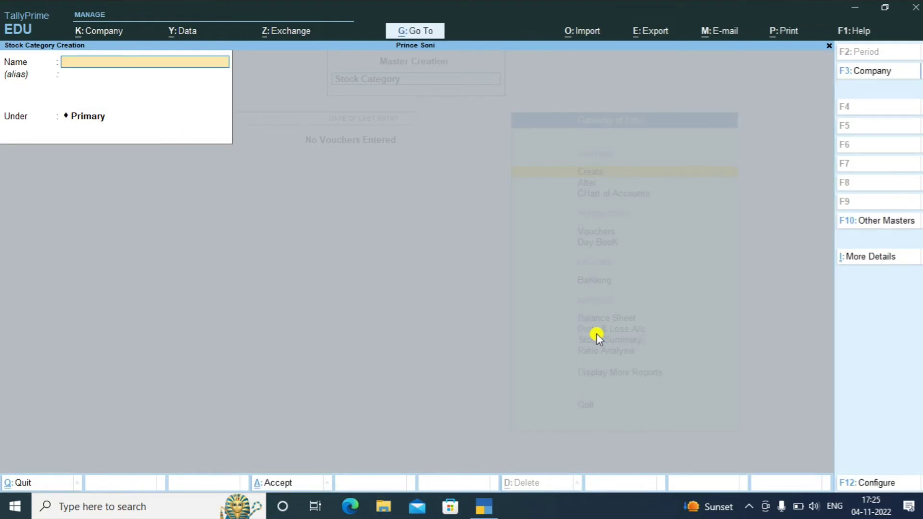
pyautogui.press('Escape')
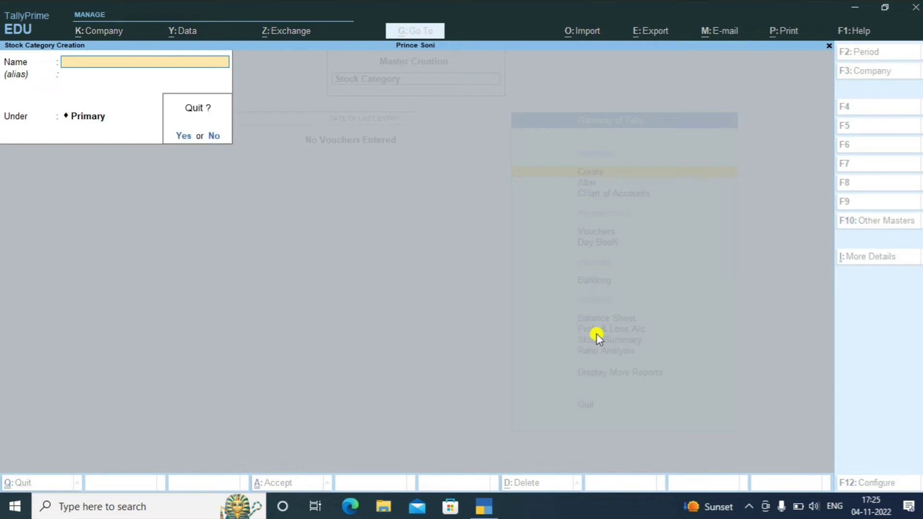
pyautogui.press('y')
pyautogui.press('Up')
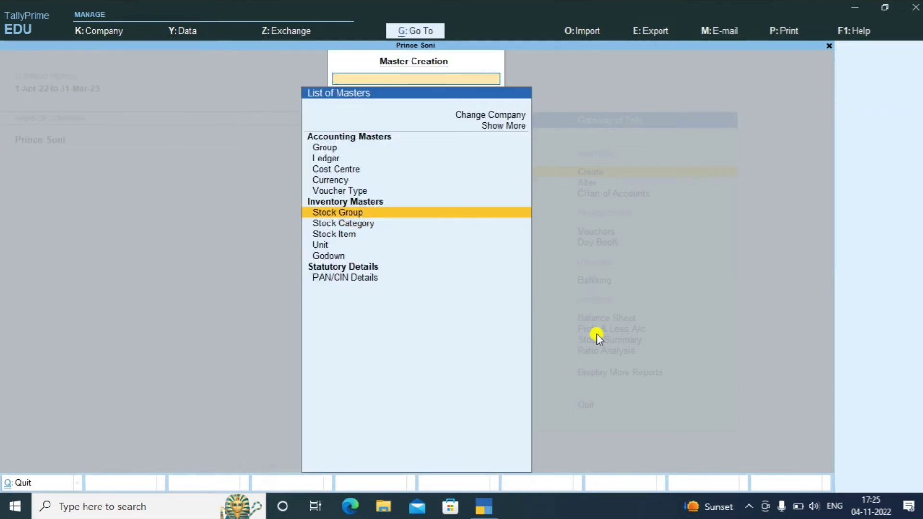
pyautogui.press('Down')
pyautogui.press('Down')
pyautogui.press('Down')
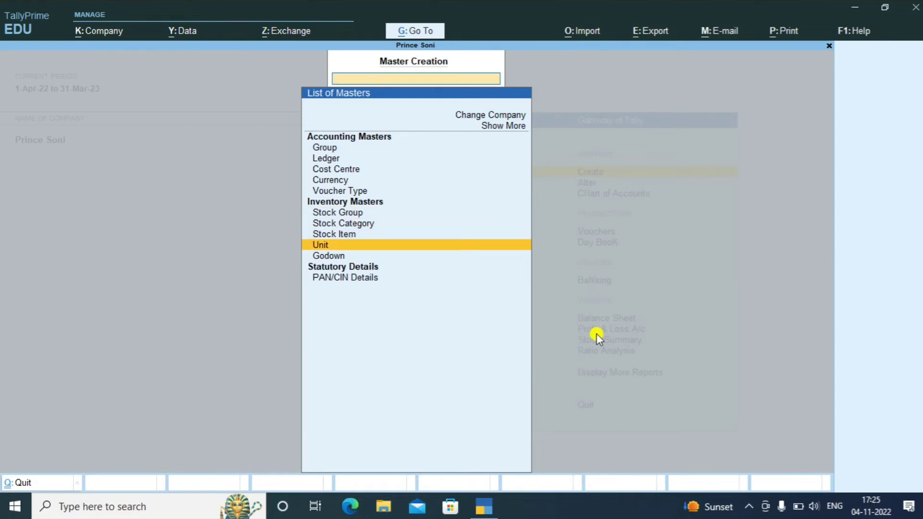
pyautogui.press('Down')
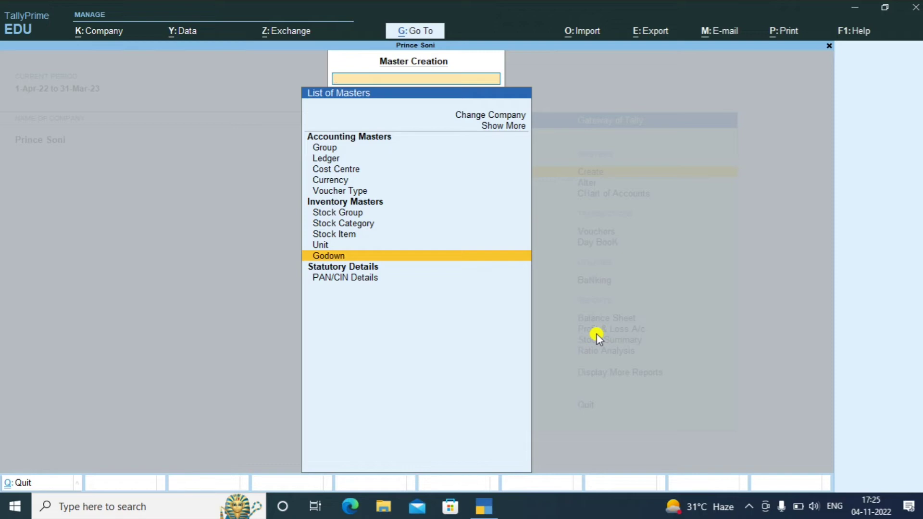
pyautogui.press('Up')
pyautogui.press('Up')
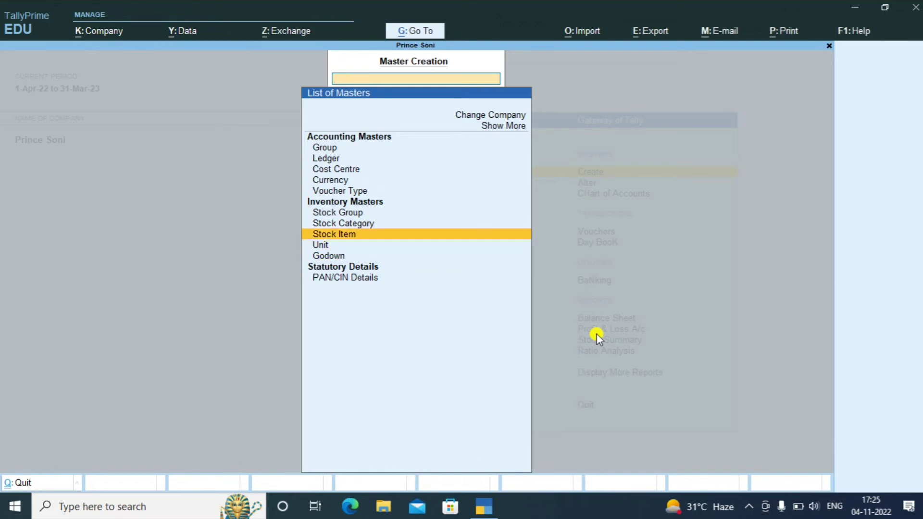
pyautogui.press('Down')
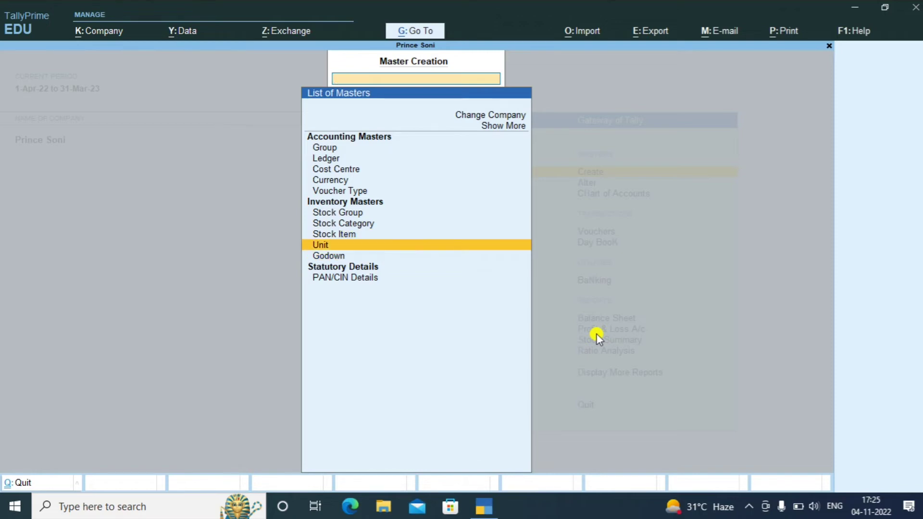
pyautogui.press('Up')
pyautogui.press('Up')
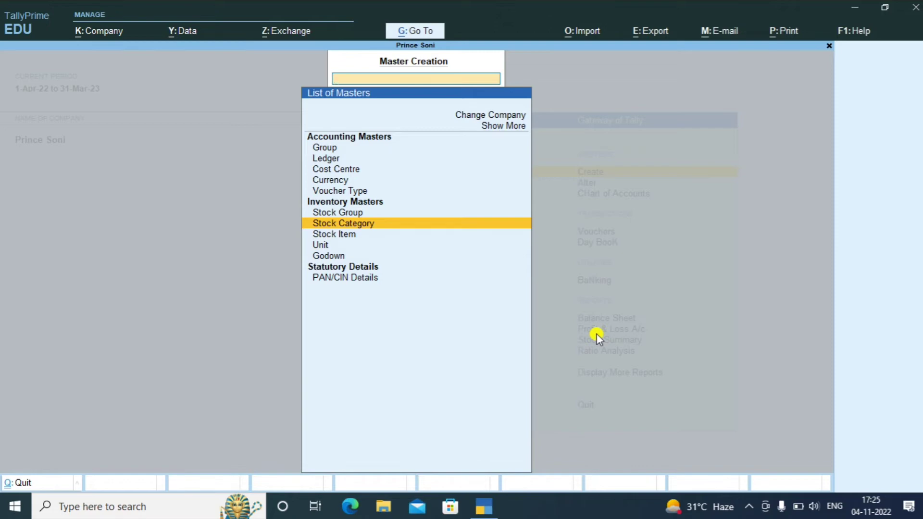
# Step: Start a new stock item named Led Tv and place it under the Led Tv stock group
pyautogui.press('Down')
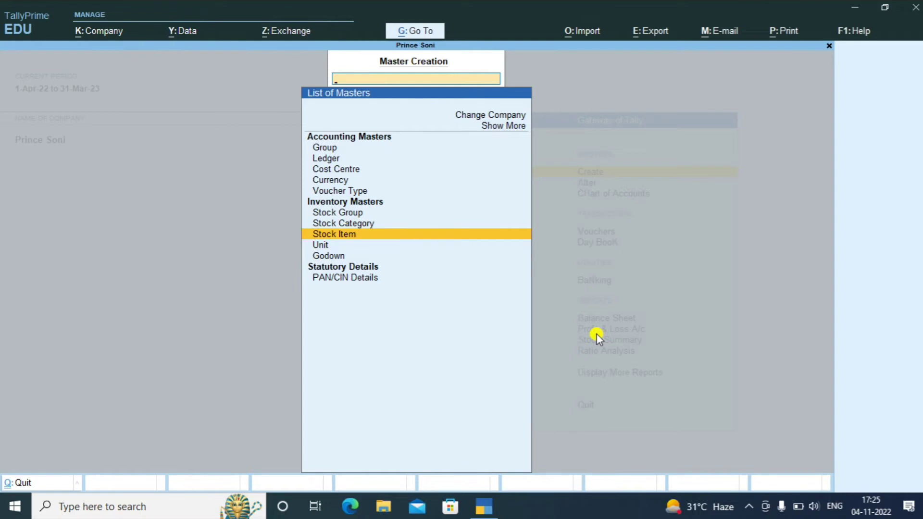
pyautogui.press('Return')
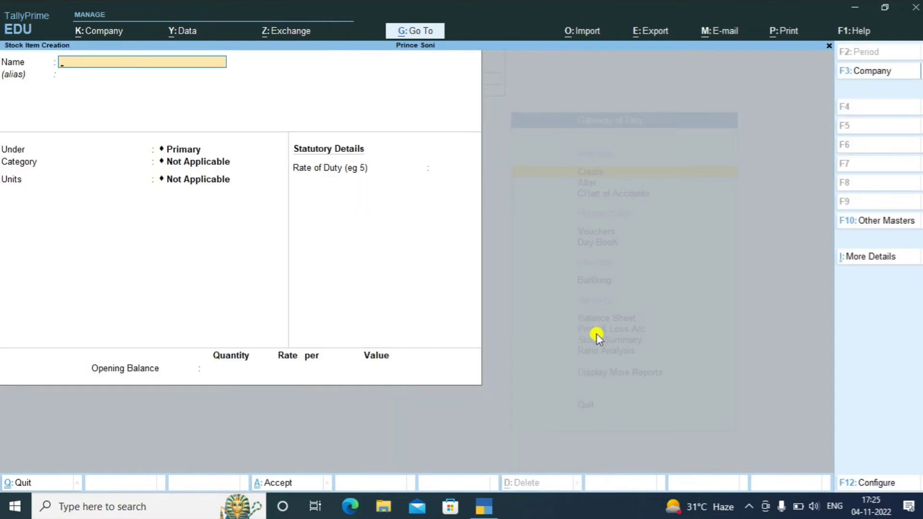
pyautogui.write('Led Tv')
pyautogui.press('Return')
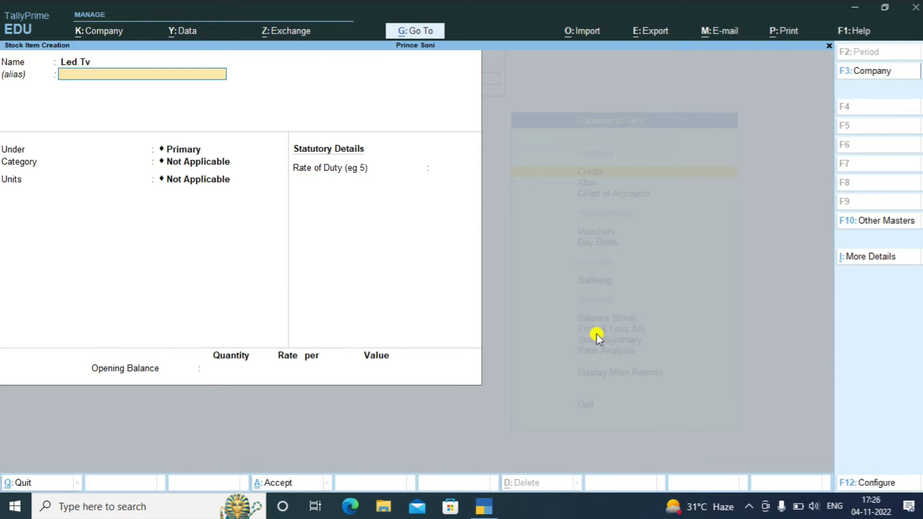
pyautogui.press('Return')
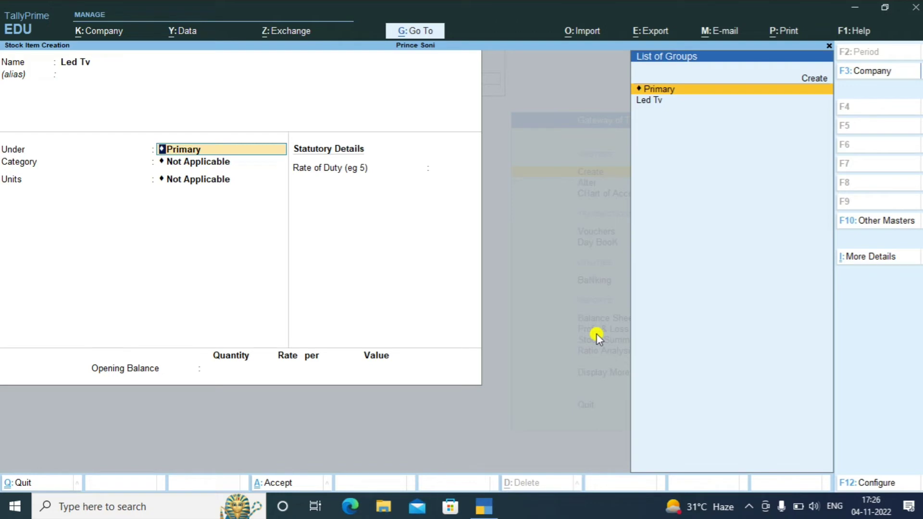
pyautogui.press('Down')
pyautogui.press('Return')
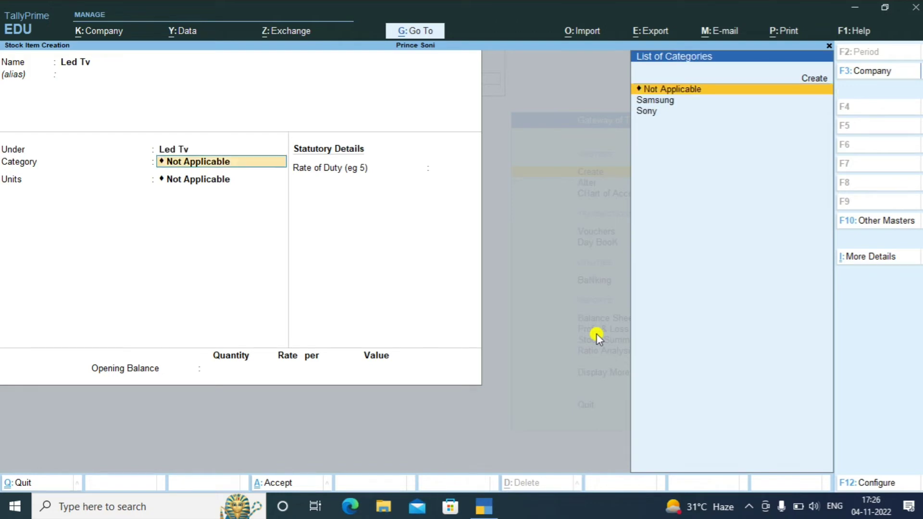
# Step: Assign the Led Tv item the Samsung category and the nos unit, leaving its rate of duty unfilled
pyautogui.press('Down')
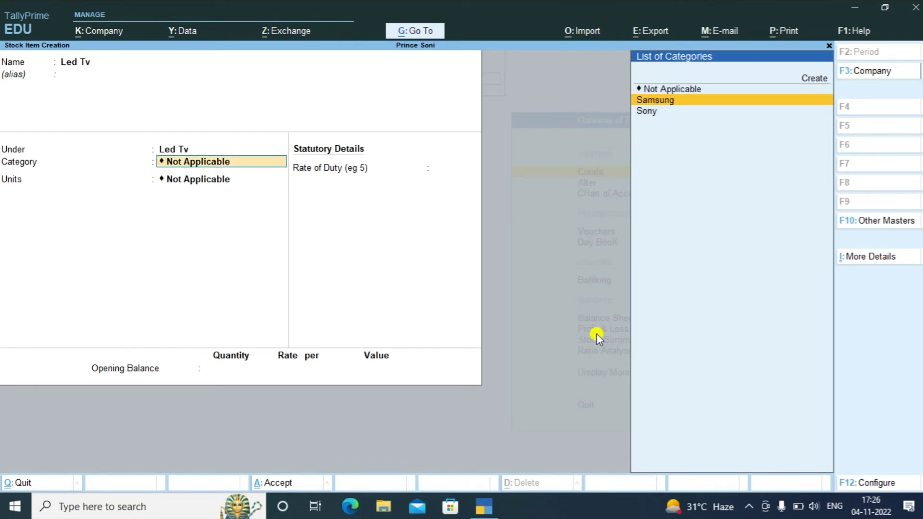
pyautogui.press('Return')
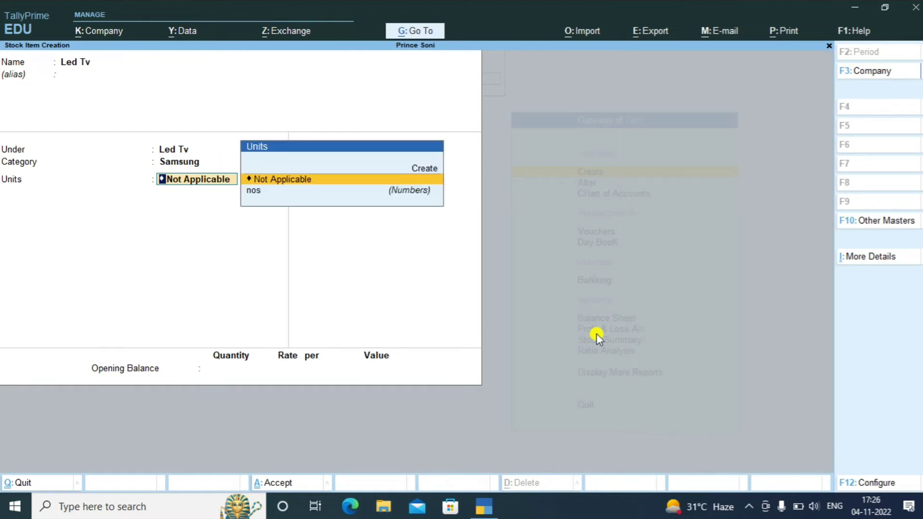
pyautogui.press('Down')
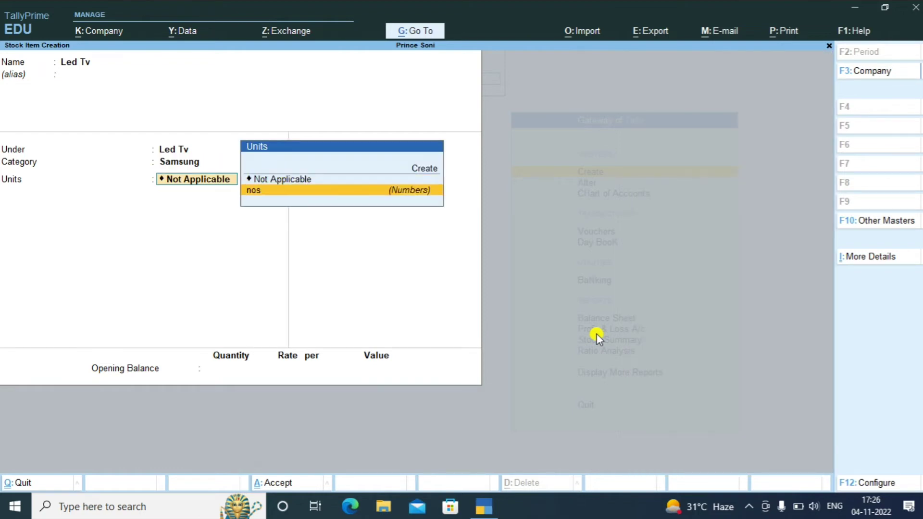
pyautogui.press('Return')
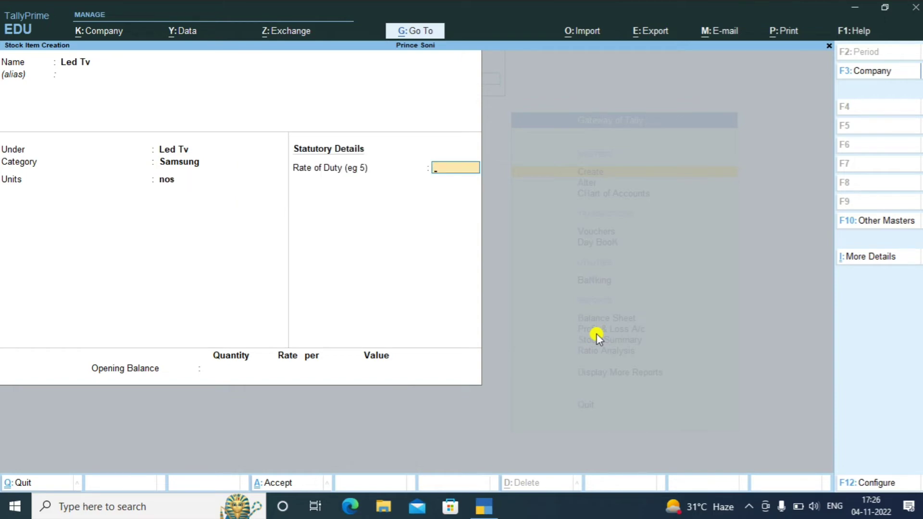
pyautogui.press('Return')
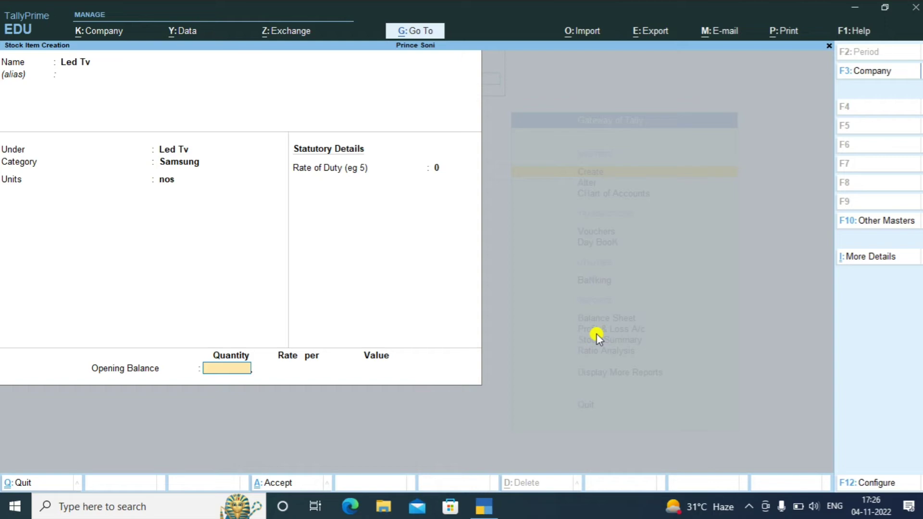
# Step: Enter an opening quantity of 10 nos for the Led Tv item and allocate all of it to the Jaipur godown
pyautogui.write('10')
pyautogui.press('Return')
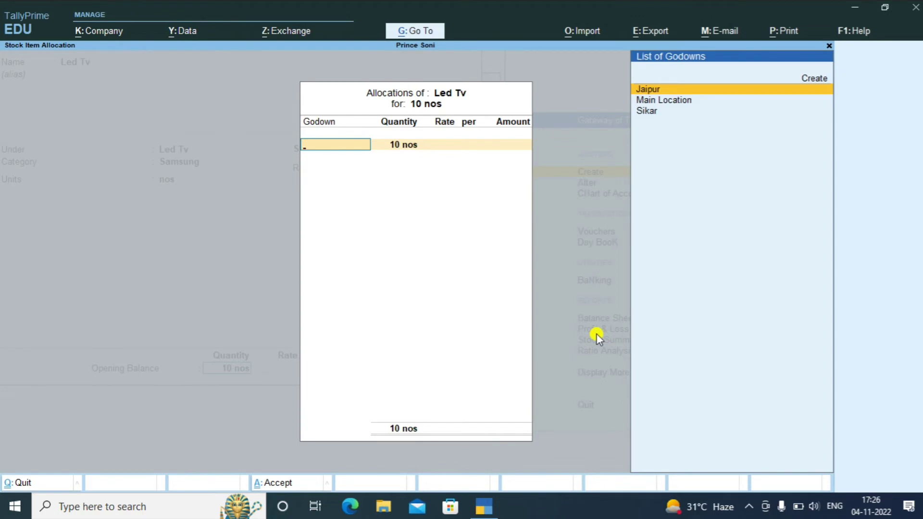
pyautogui.press('Down')
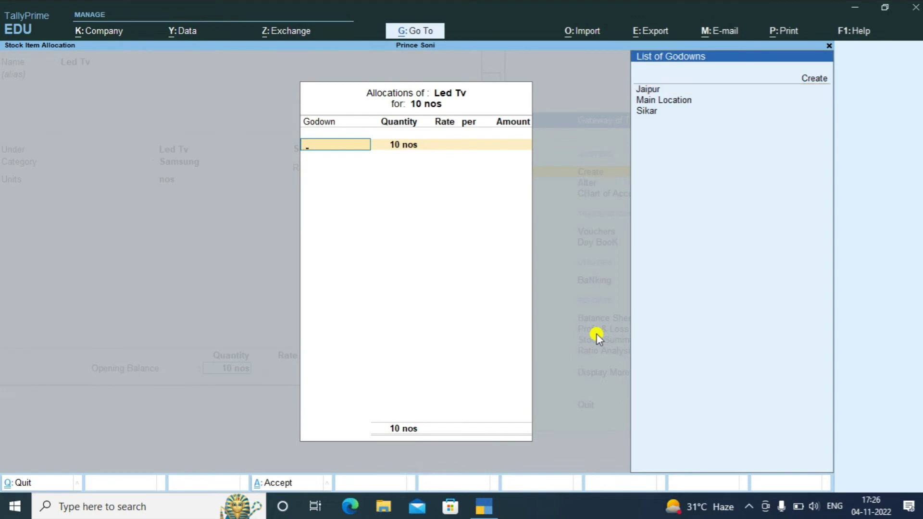
pyautogui.press('Up')
pyautogui.press('Up')
pyautogui.press('Up')
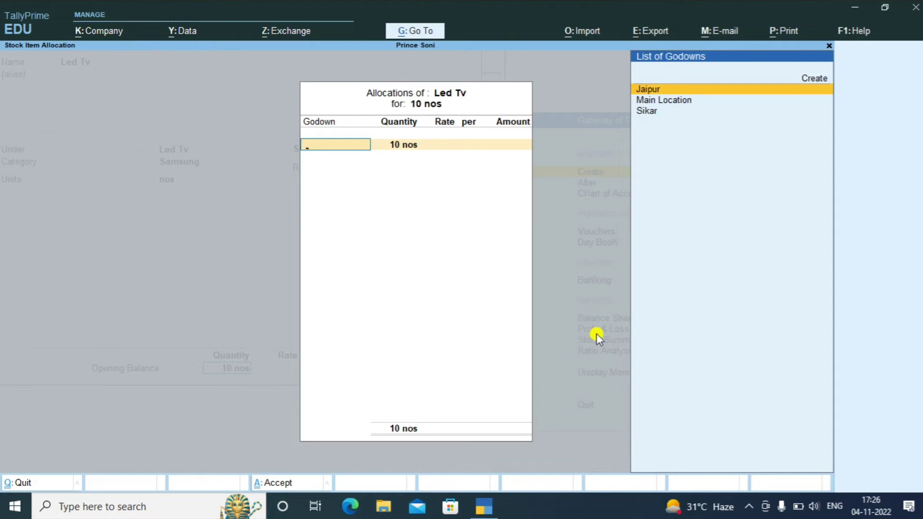
pyautogui.press('Return')
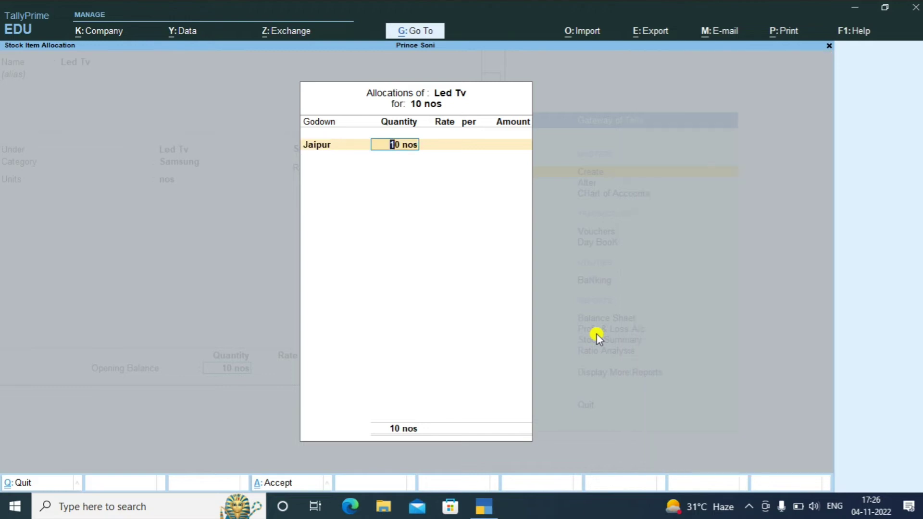
pyautogui.press('Return')
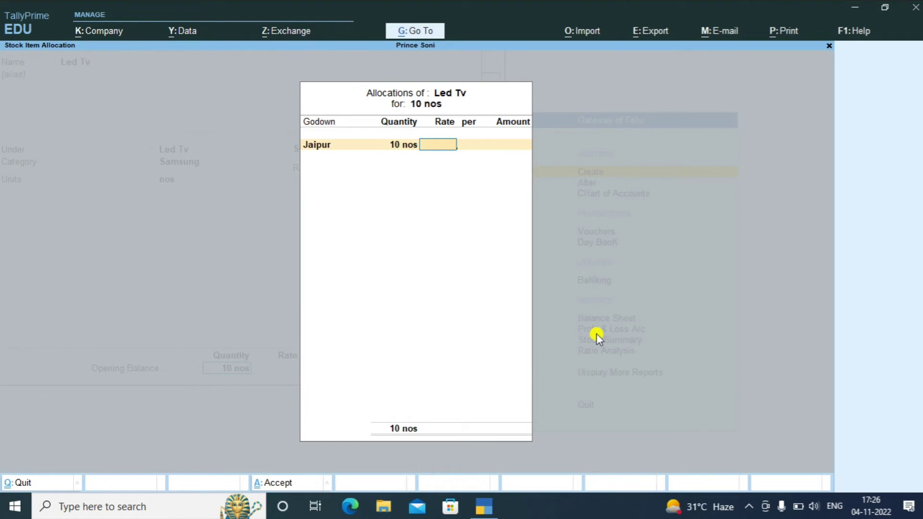
# Step: Set the Jaipur allocation's rate to 15000 per nos, save the Led Tv item and return to the Gateway of Tally
pyautogui.write('15000')
pyautogui.press('Return')
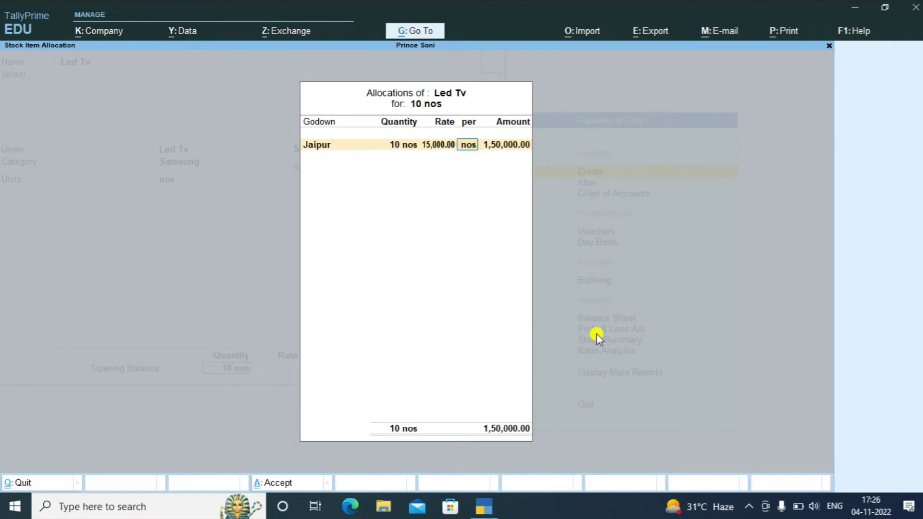
pyautogui.press('Return')
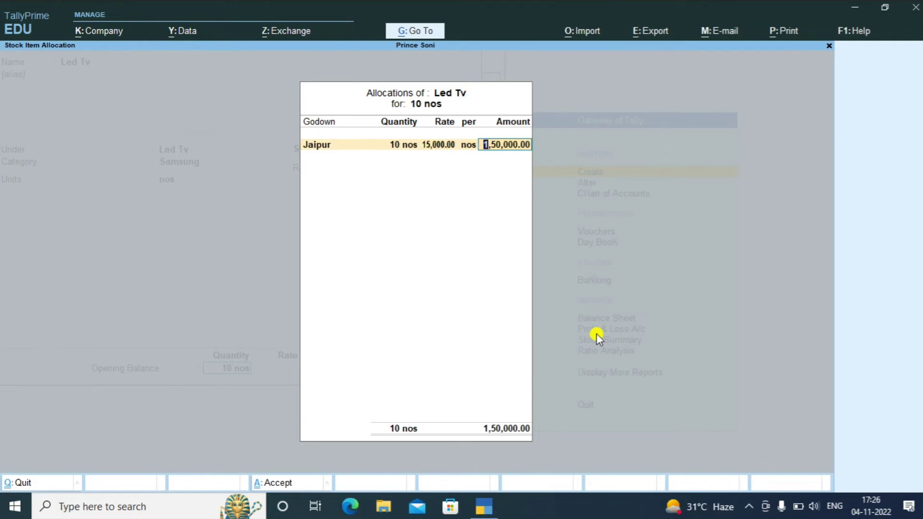
pyautogui.press('Return')
pyautogui.press('Return')
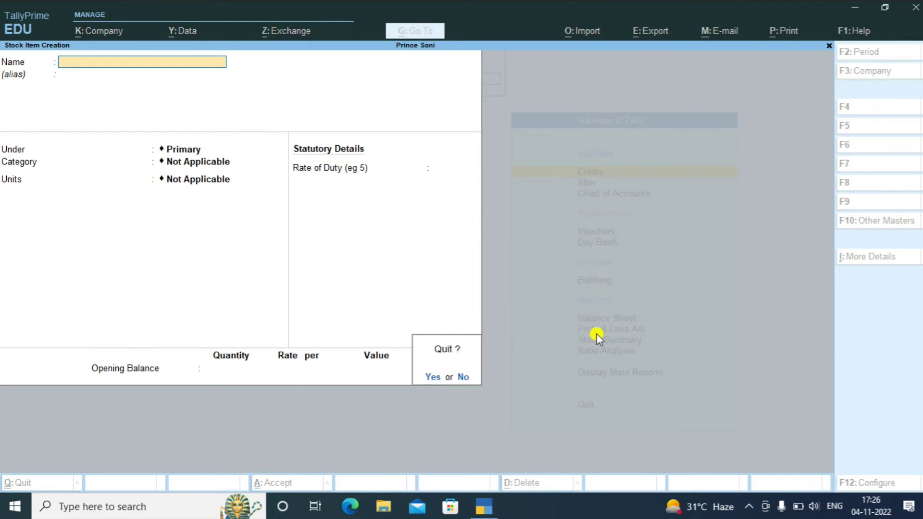
pyautogui.press('y')
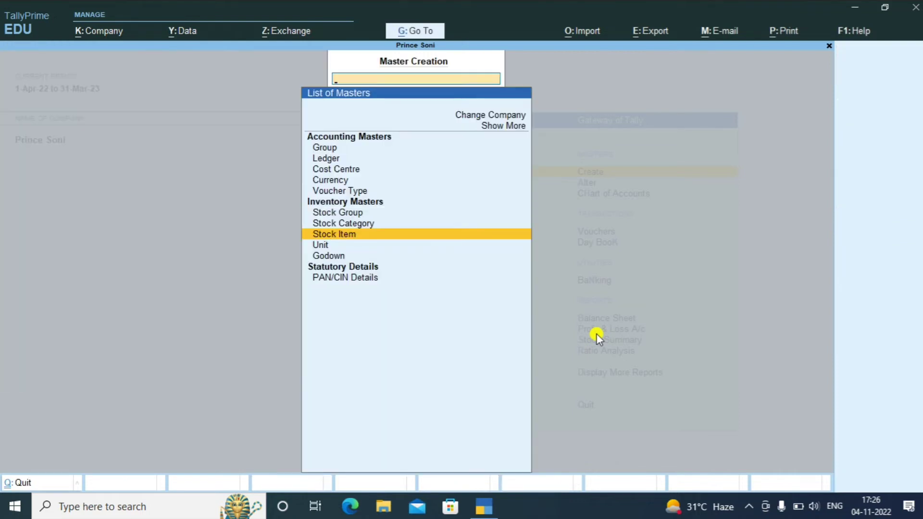
pyautogui.press('Escape')
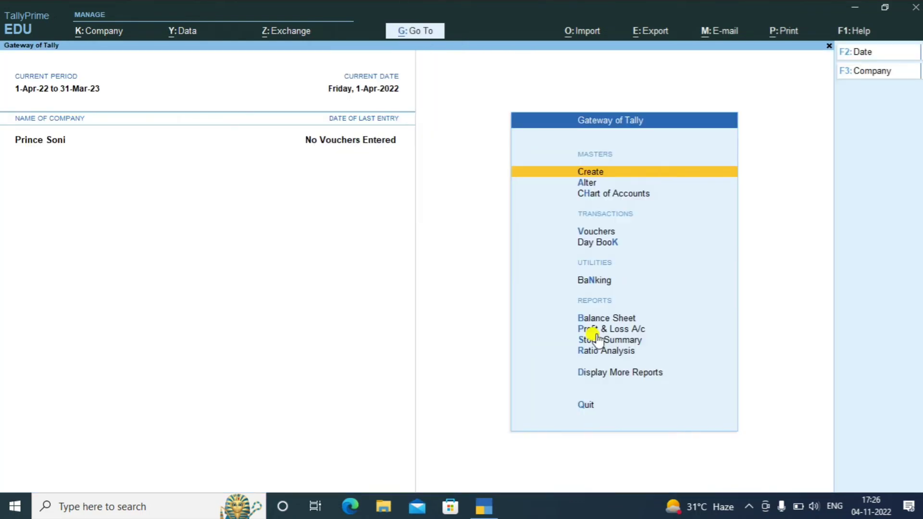
# Step: Open a new Sales voucher and set its voucher mode to Item Invoice
pyautogui.press('Down')
pyautogui.press('Down')
pyautogui.press('Down')
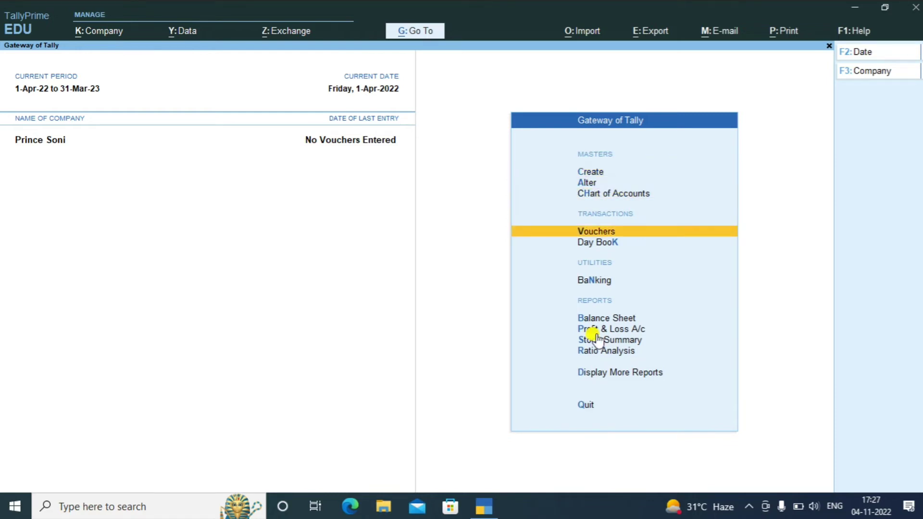
pyautogui.press('Return')
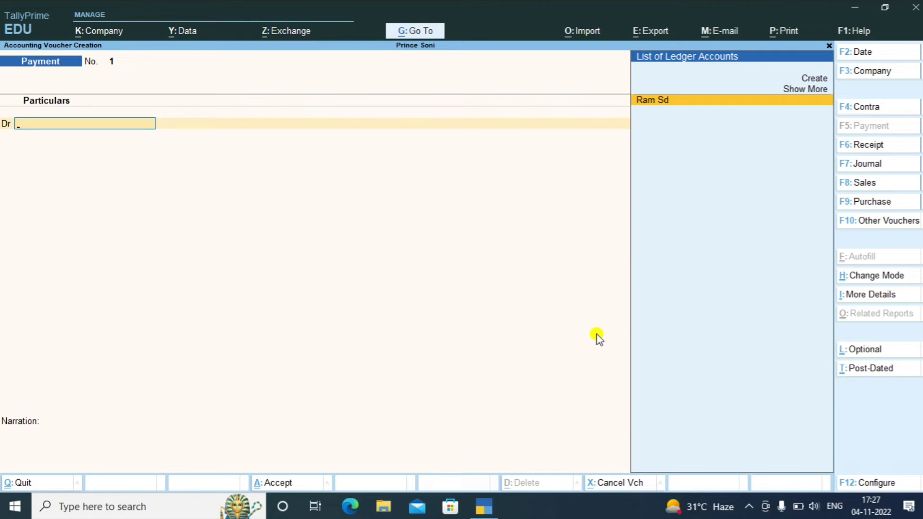
pyautogui.press('F8')
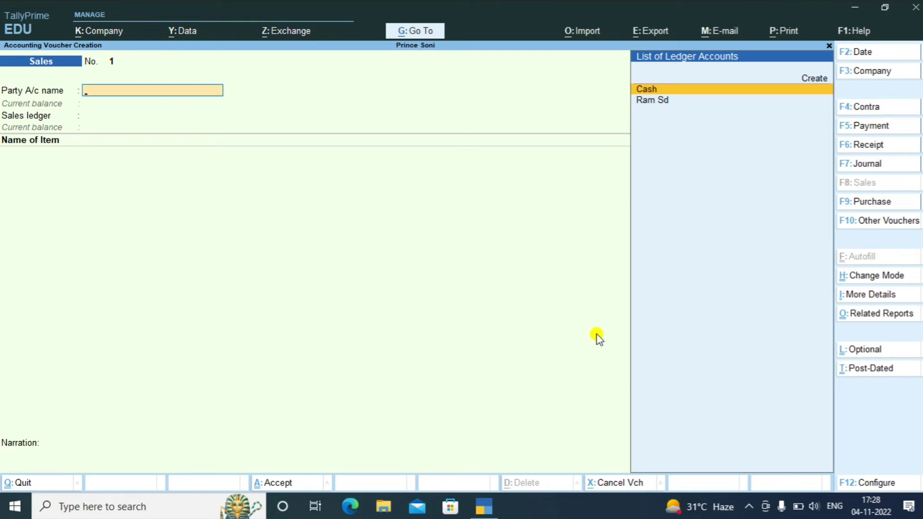
pyautogui.press('ctrl')
pyautogui.hotkey('ctrl', 'h')
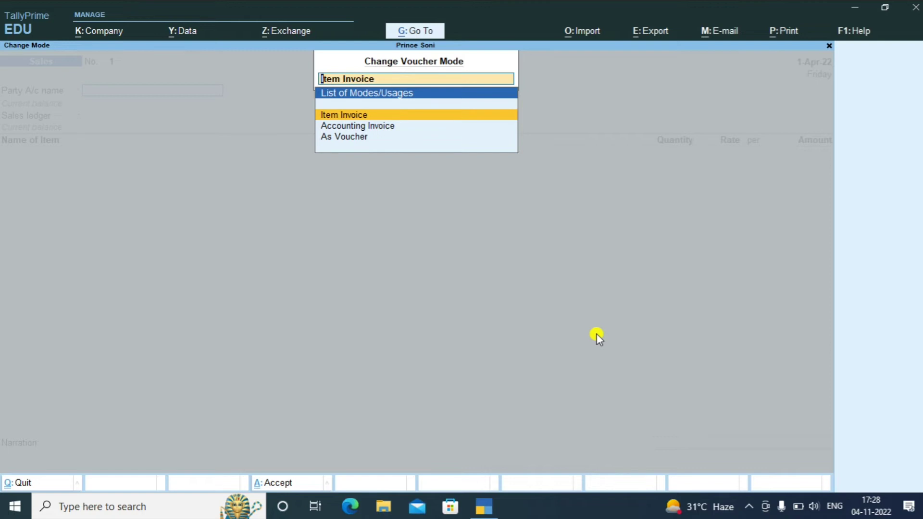
pyautogui.press('Return')
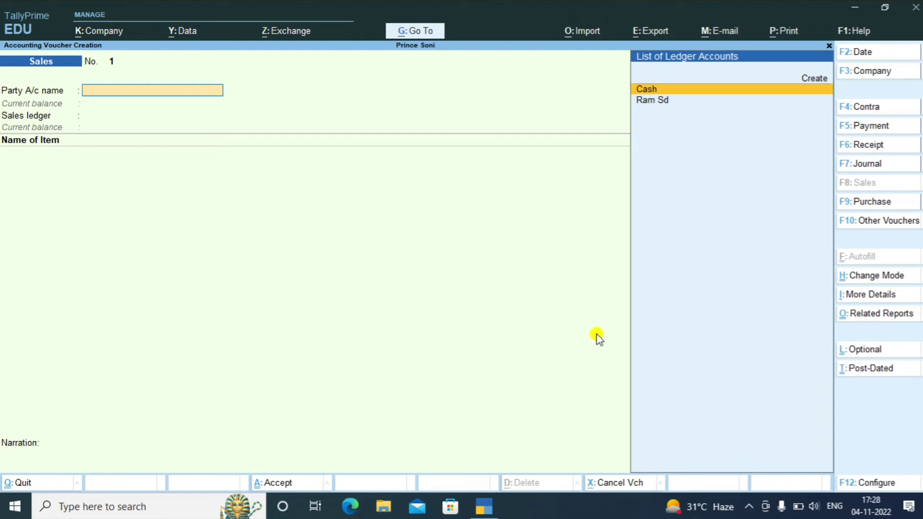
# Step: Choose the customer's ledger as the sales voucher's party account and leave all dispatch details blank
pyautogui.press('Down')
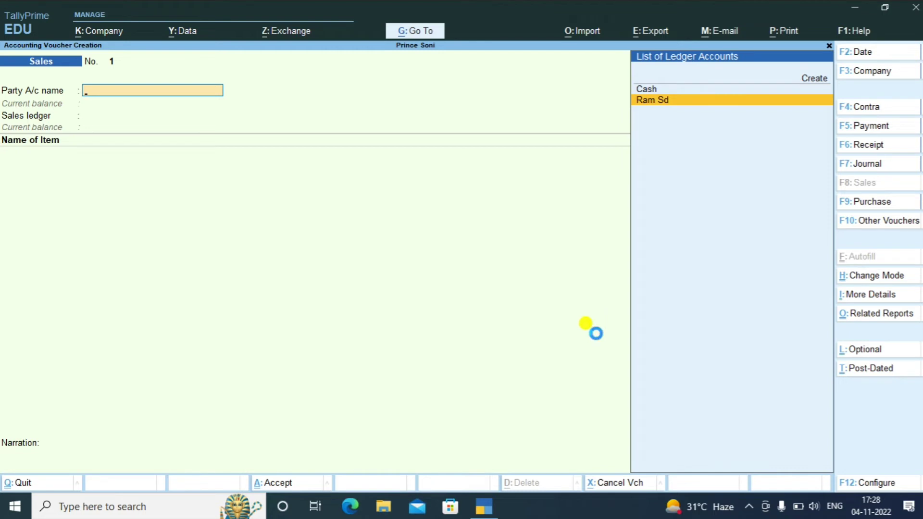
pyautogui.press('Return')
pyautogui.press('Return')
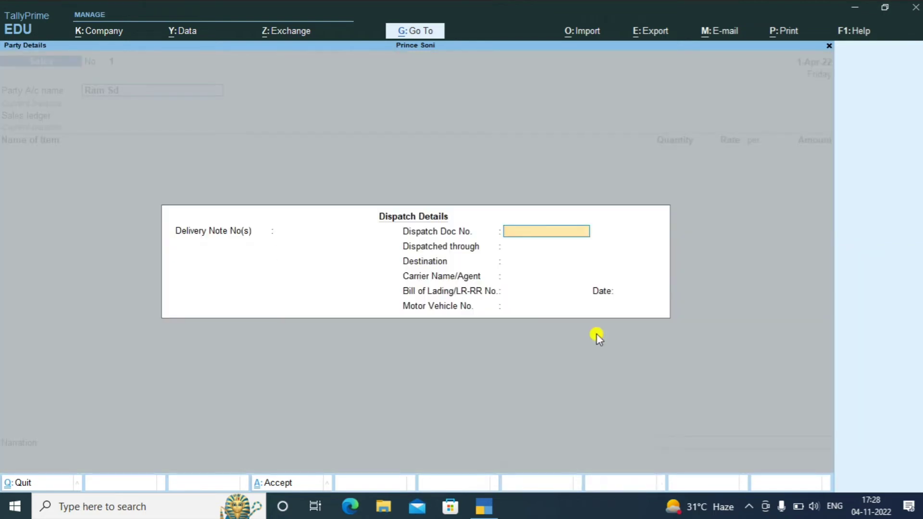
pyautogui.press('Return')
pyautogui.press('Return')
pyautogui.press('Return')
pyautogui.press('Return')
pyautogui.press('Return')
pyautogui.press('Return')
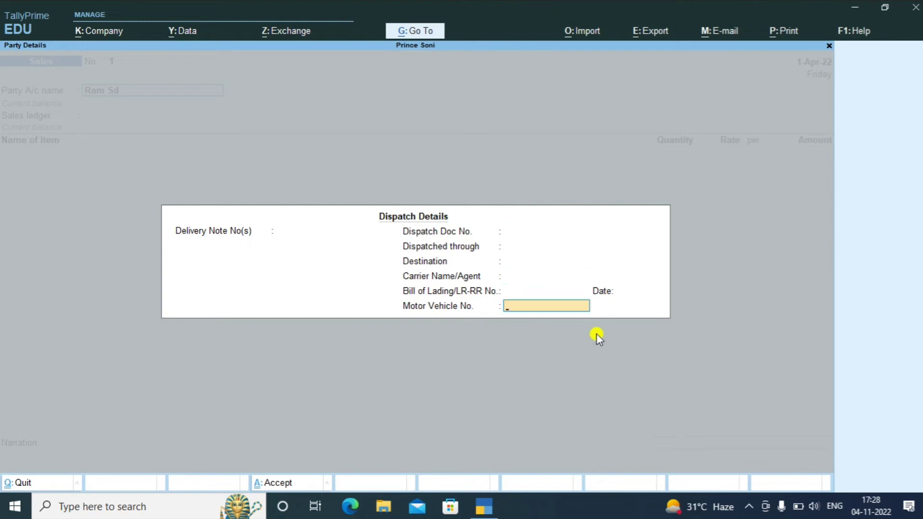
pyautogui.press('Return')
# Step: Accept the blank dispatch details and the customer's party details with the state Rajasthan and country India
pyautogui.press('Return')
pyautogui.press('Return')
pyautogui.press('Return')
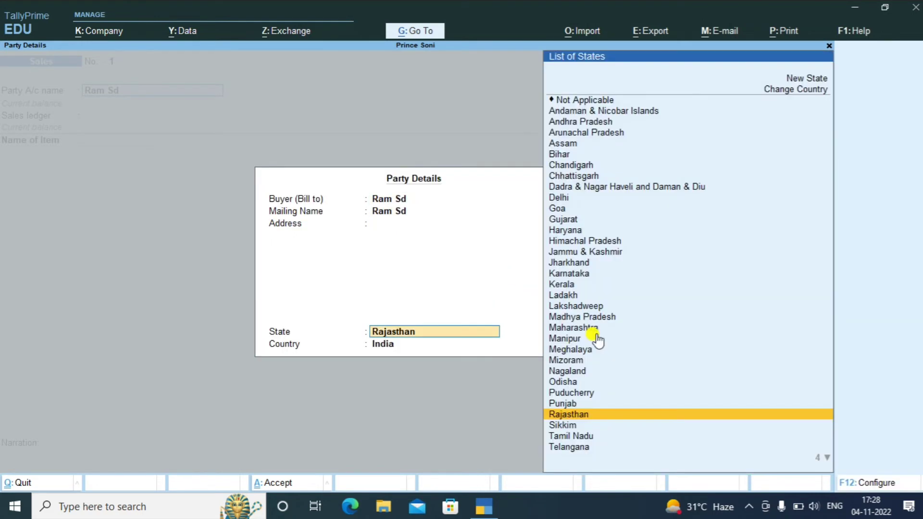
pyautogui.press('Return')
pyautogui.press('Return')
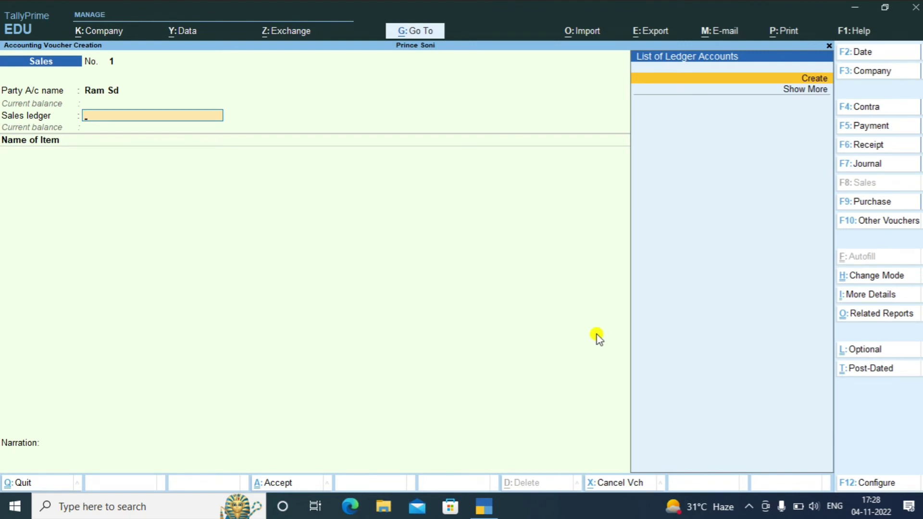
# Step: Create a ledger named Sales under Sales Accounts, with ledger type Not Applicable and no interest calculation, for the voucher's sales ledger
pyautogui.press('Return')
pyautogui.write('S')
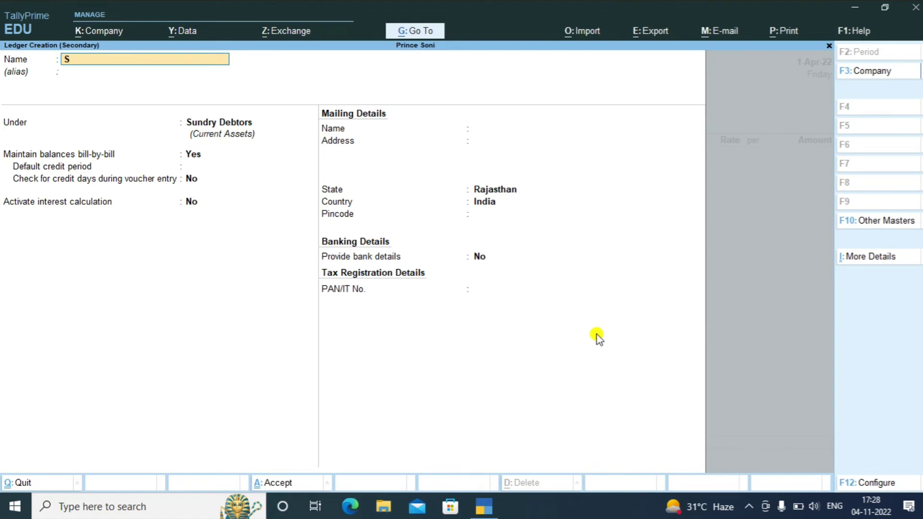
pyautogui.write('ales')
pyautogui.press('Return')
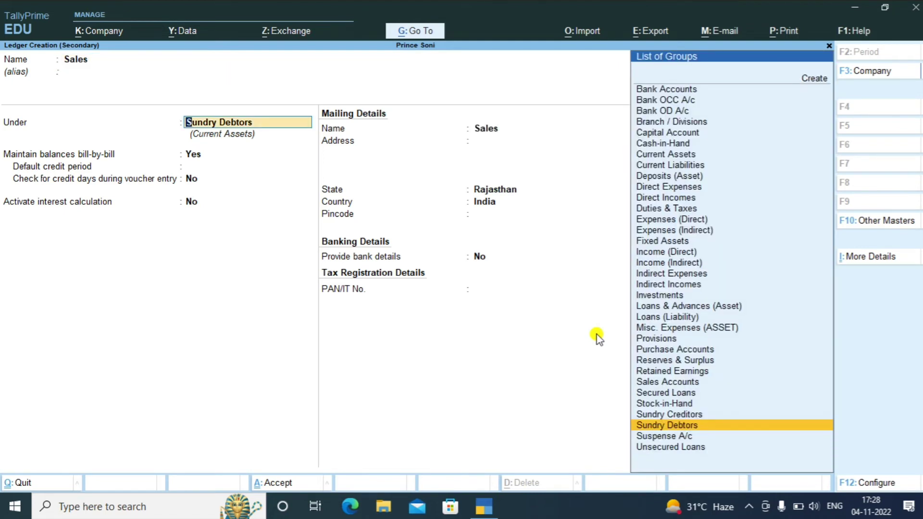
pyautogui.write('Sales')
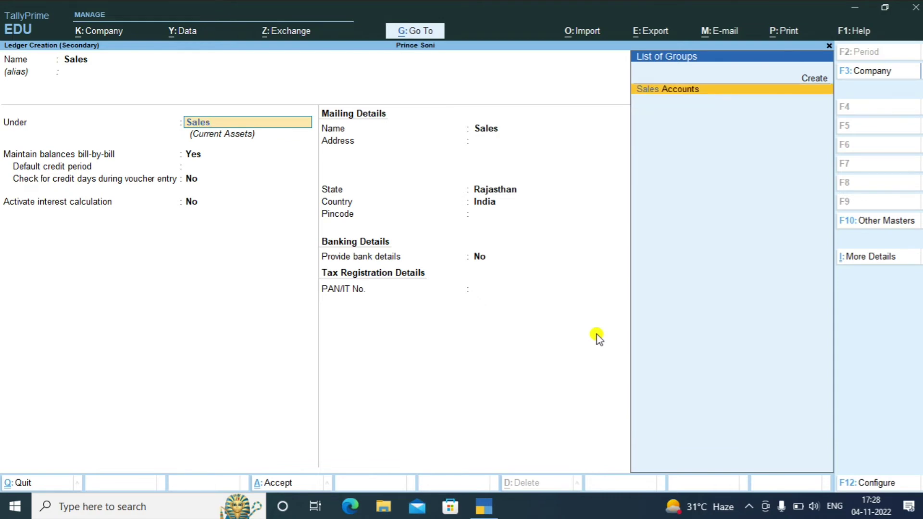
pyautogui.press('Return')
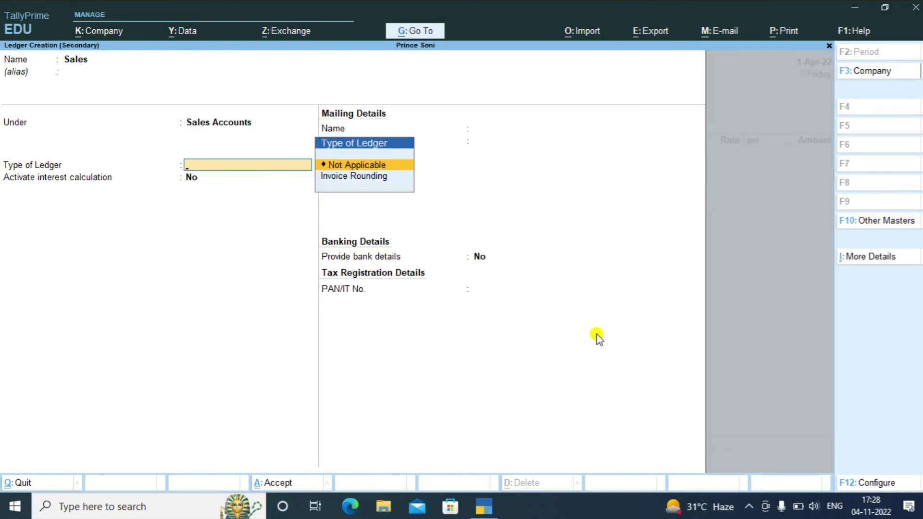
pyautogui.press('Return')
pyautogui.press('Return')
pyautogui.press('Return')
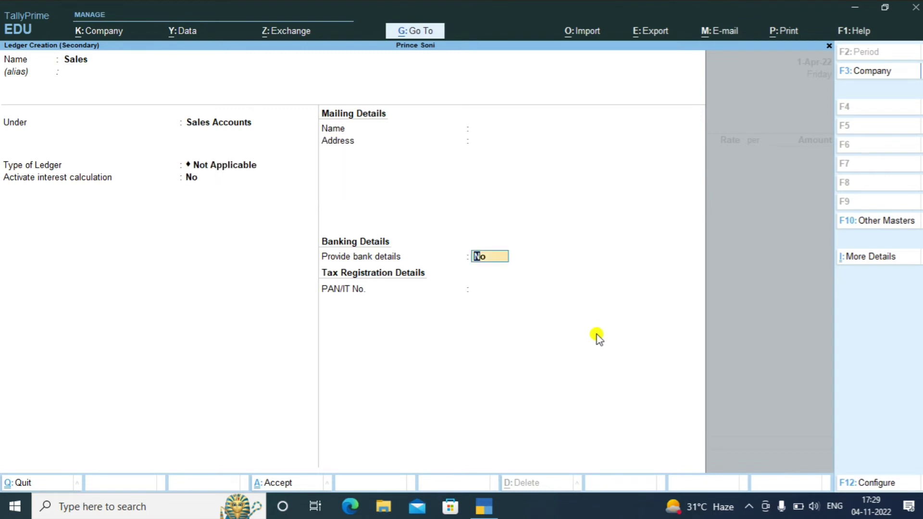
pyautogui.press('Return')
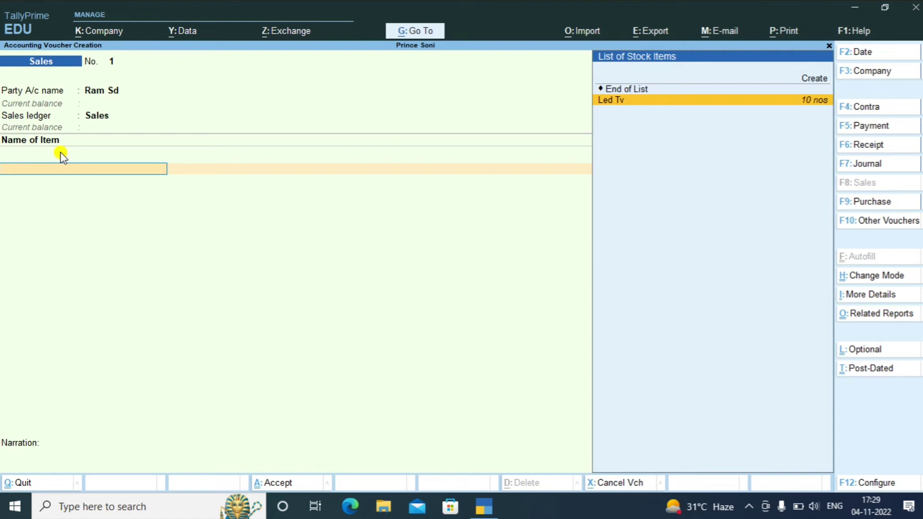
# Step: Add the Led Tv item to the invoice and allocate 2 nos from the Jaipur godown
pyautogui.press('Return')
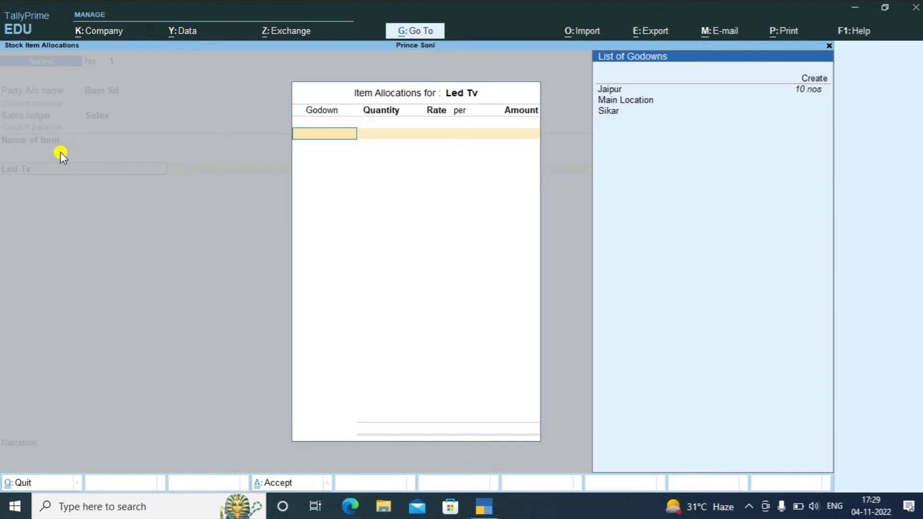
pyautogui.press('Up')
pyautogui.press('Up')
pyautogui.press('Up')
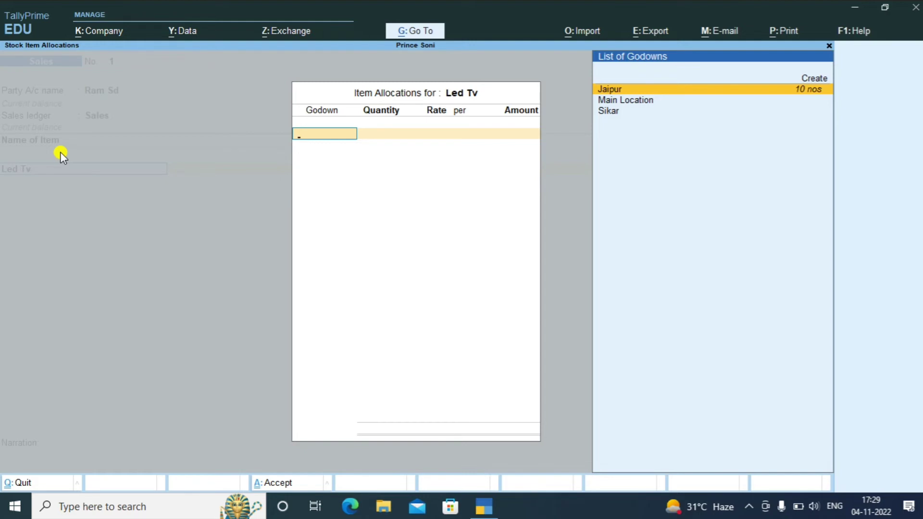
pyautogui.press('Return')
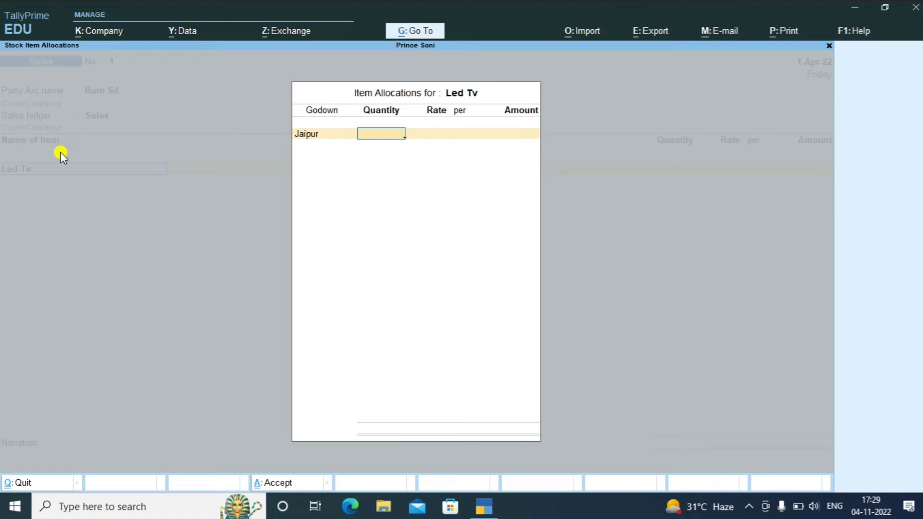
pyautogui.write('2')
pyautogui.press('Return')
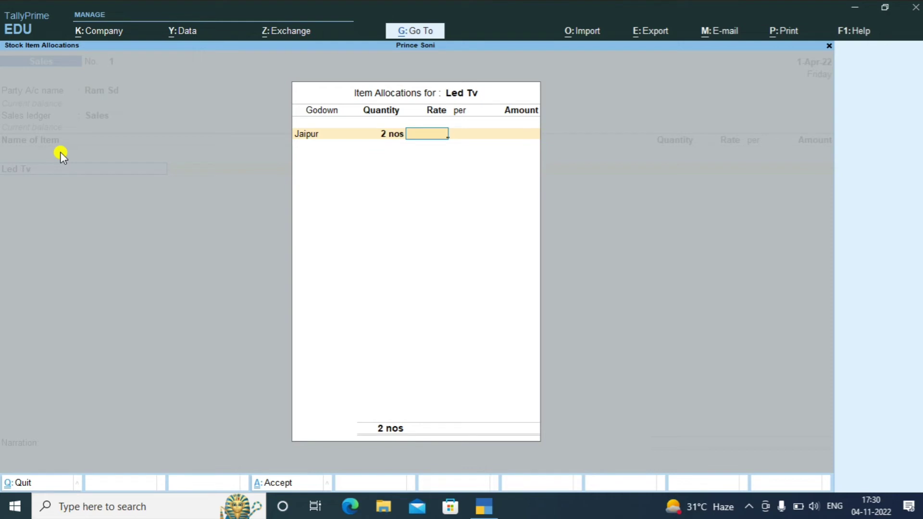
# Step: Check the Led Tv stock query for its cost price, and set the sale rate to 20000 per nos
pyautogui.hotkey('alt', 's')
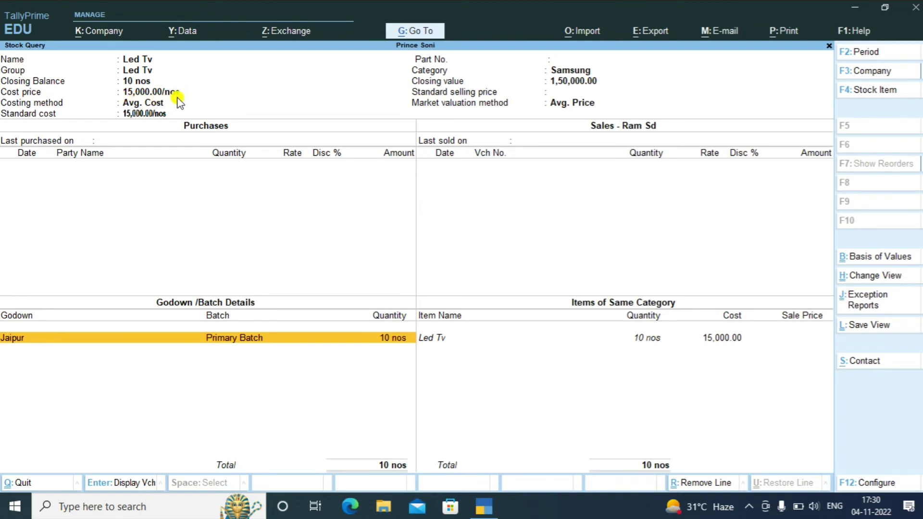
pyautogui.press('Escape')
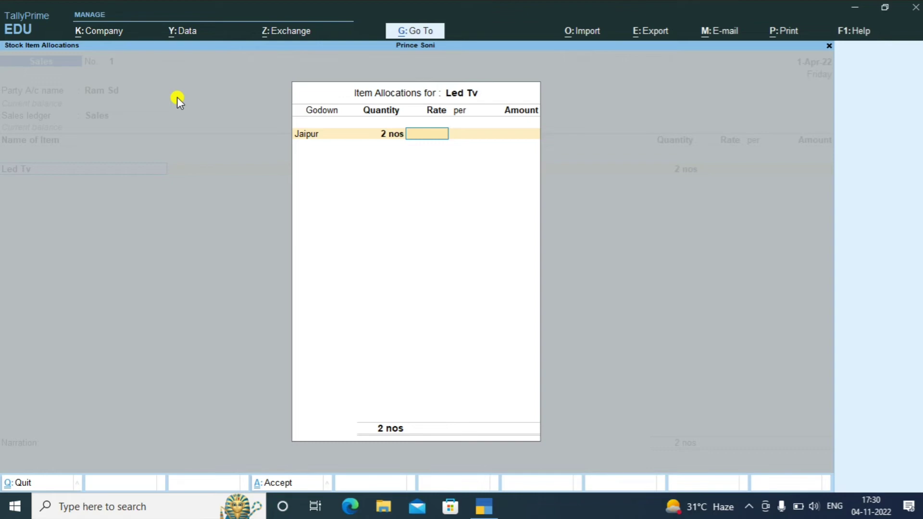
pyautogui.write('20000')
pyautogui.press('Return')
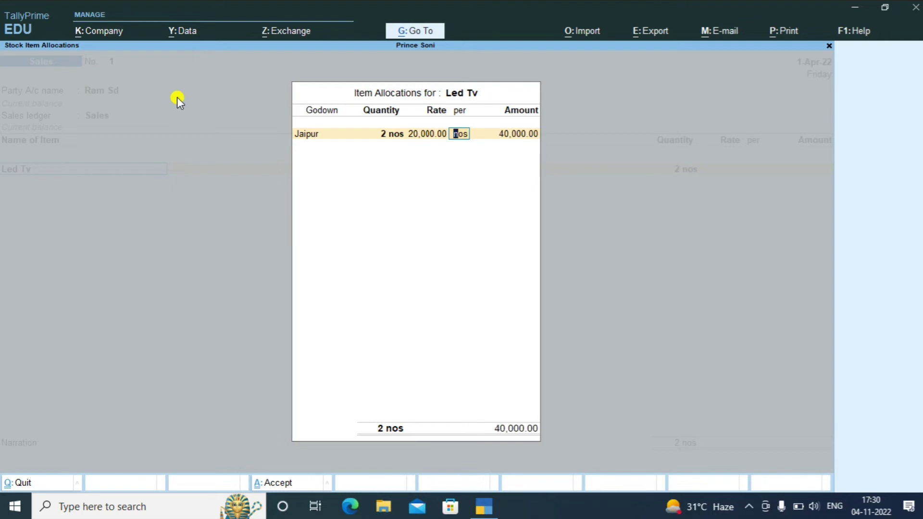
pyautogui.press('Return')
pyautogui.press('Return')
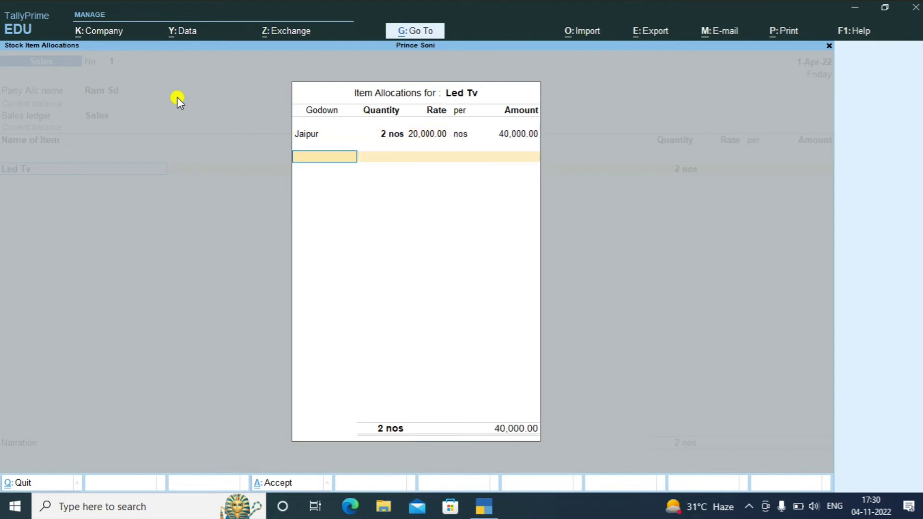
pyautogui.press('Return')
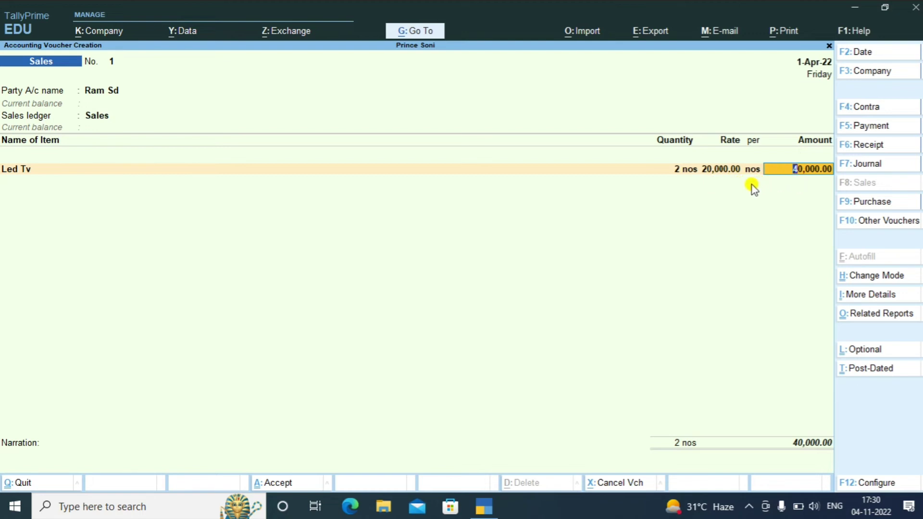
pyautogui.press('Return')
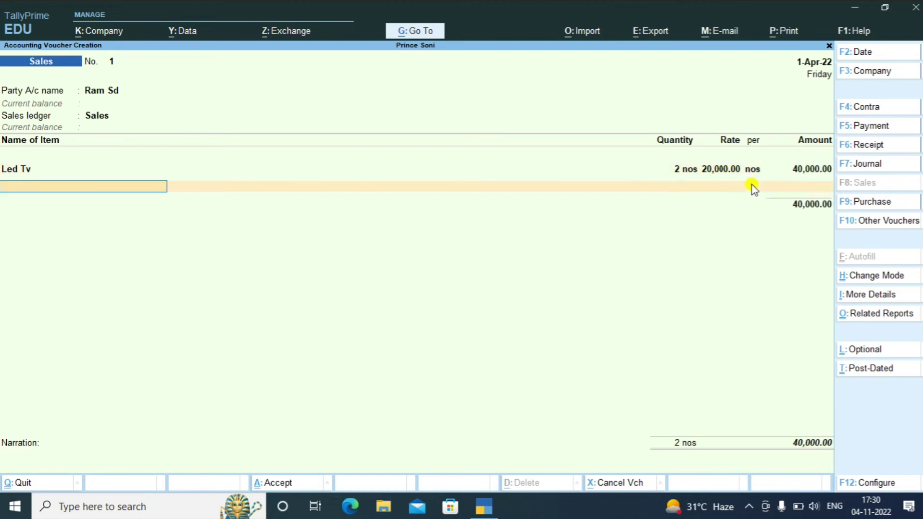
# Step: End the item list and allocate the 40,000 Dr amount to a New Ref bill with a reference name and 30 days' credit
pyautogui.press('Return')
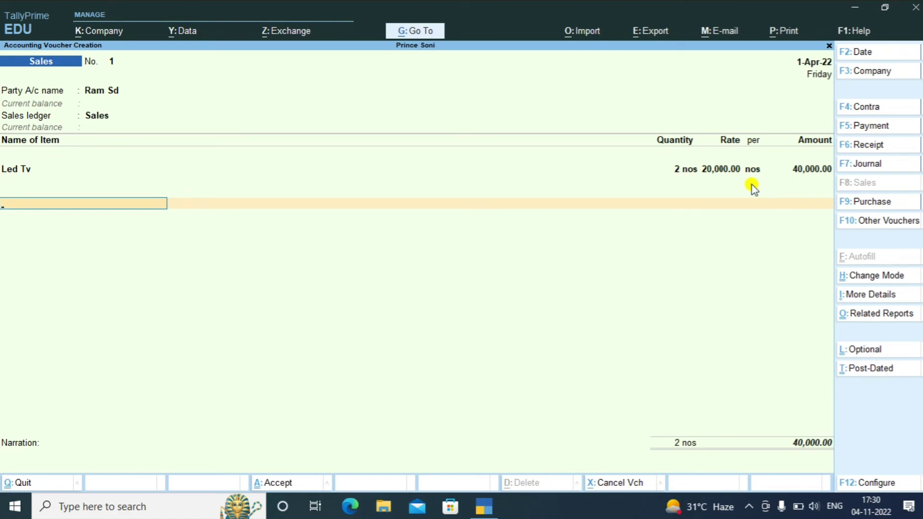
pyautogui.press('Return')
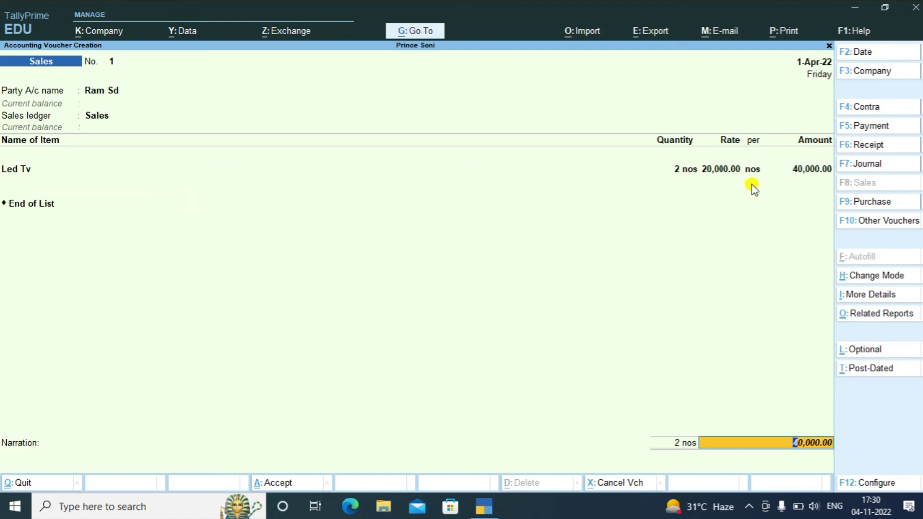
pyautogui.press('Return')
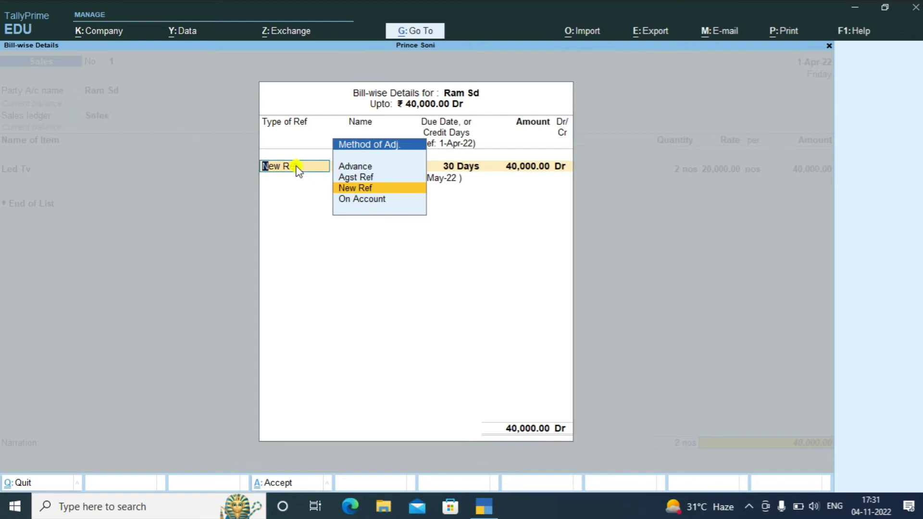
pyautogui.click(381, 193)
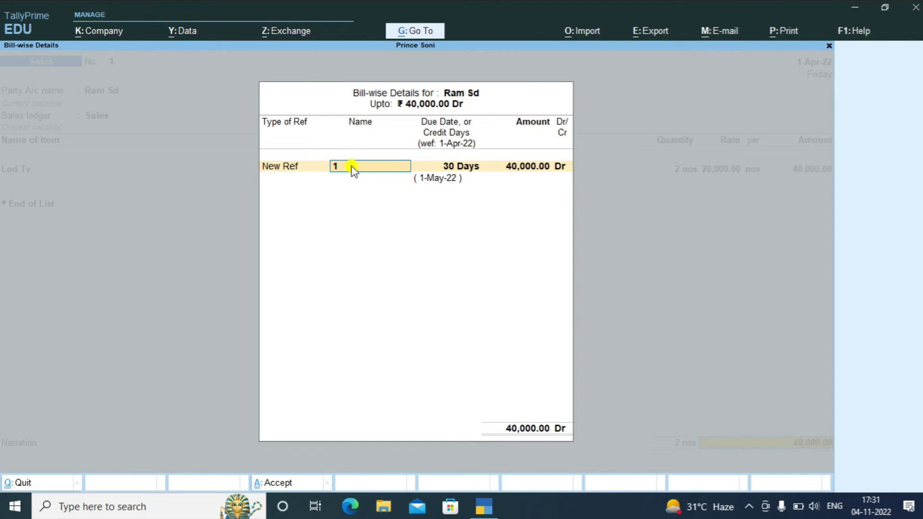
pyautogui.write('Ram 1234')
pyautogui.press('Return')
pyautogui.press('Return')
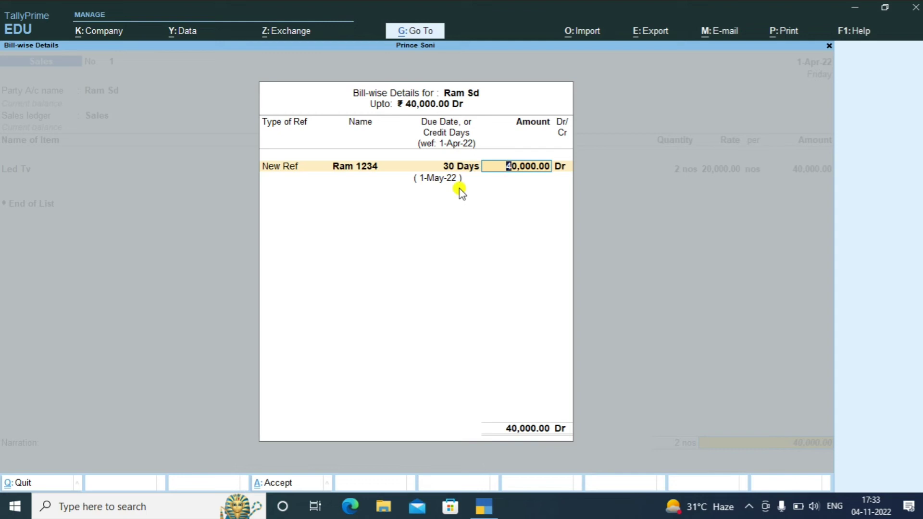
pyautogui.press('Return')
pyautogui.press('Return')
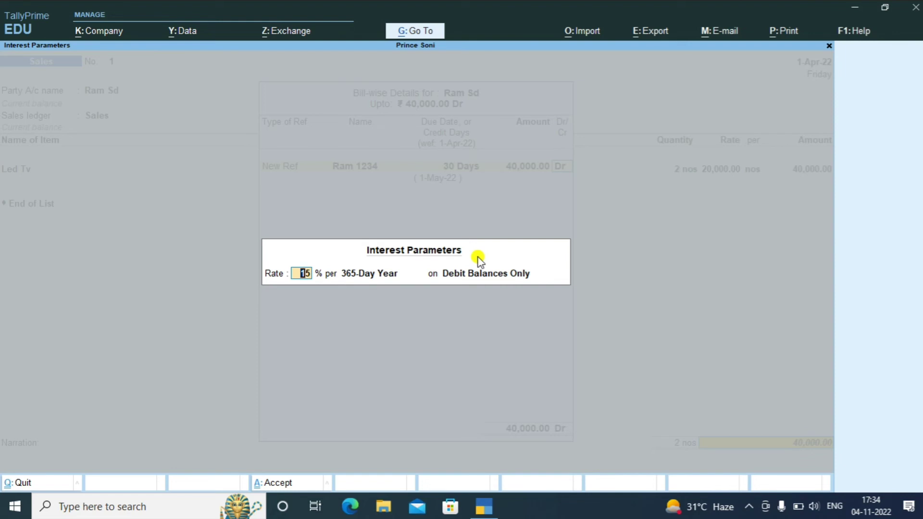
# Step: Accept interest at 15% per 365-Day Year on the bill and save the sales invoice without a narration
pyautogui.press('Return')
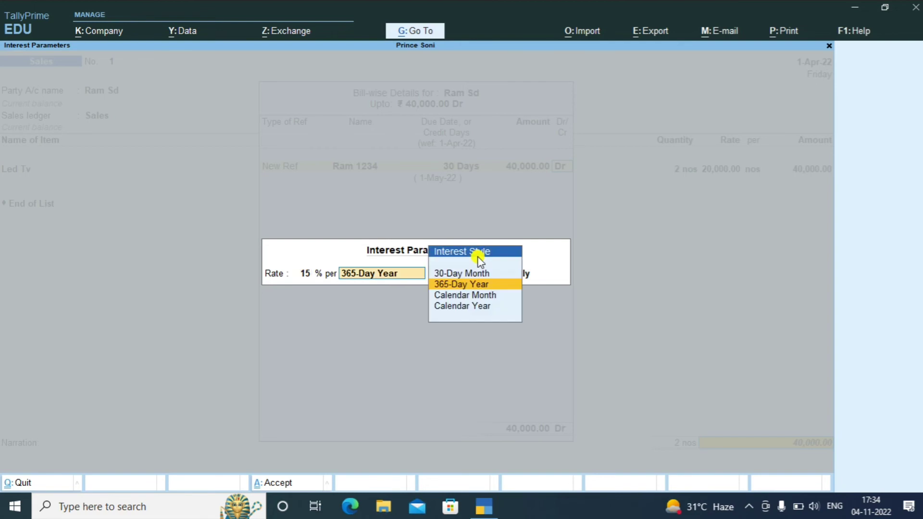
pyautogui.press('Return')
pyautogui.press('Return')
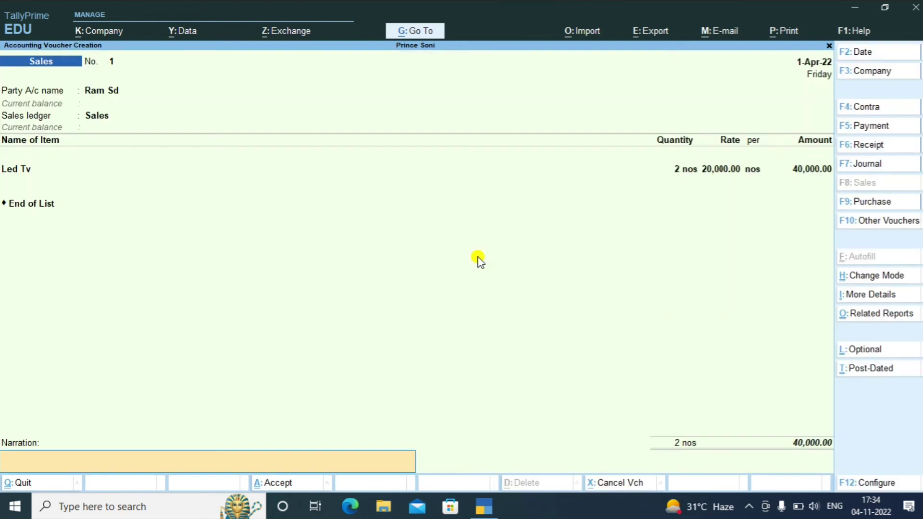
pyautogui.press('Return')
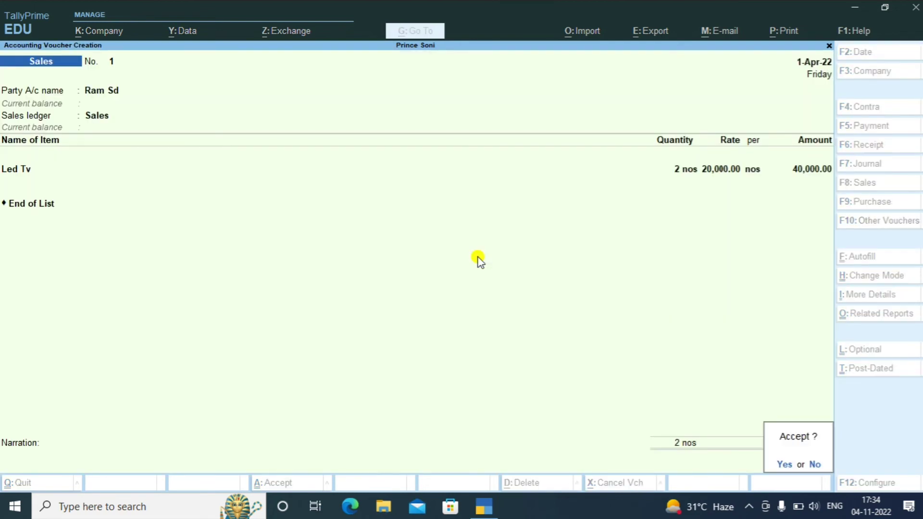
pyautogui.press('Return')
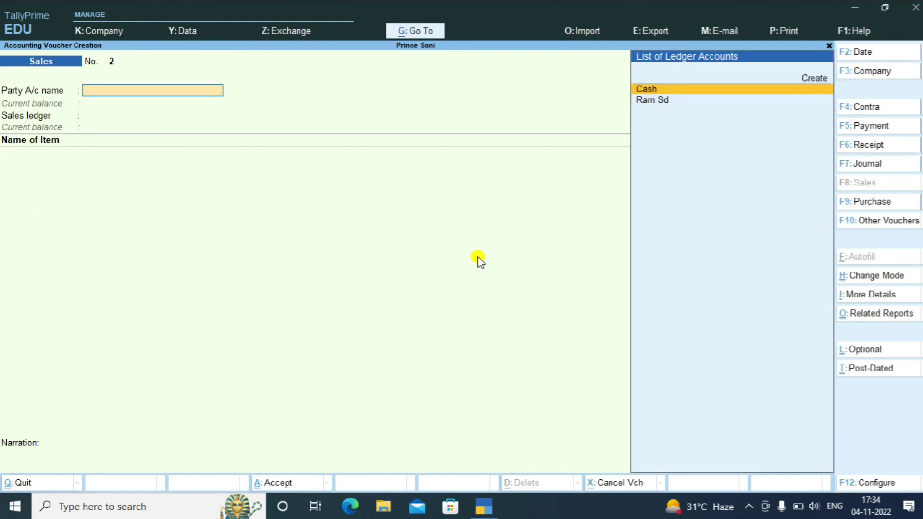
# Step: Leave voucher entry and open Display More Reports from the Gateway of Tally
pyautogui.press('Escape')
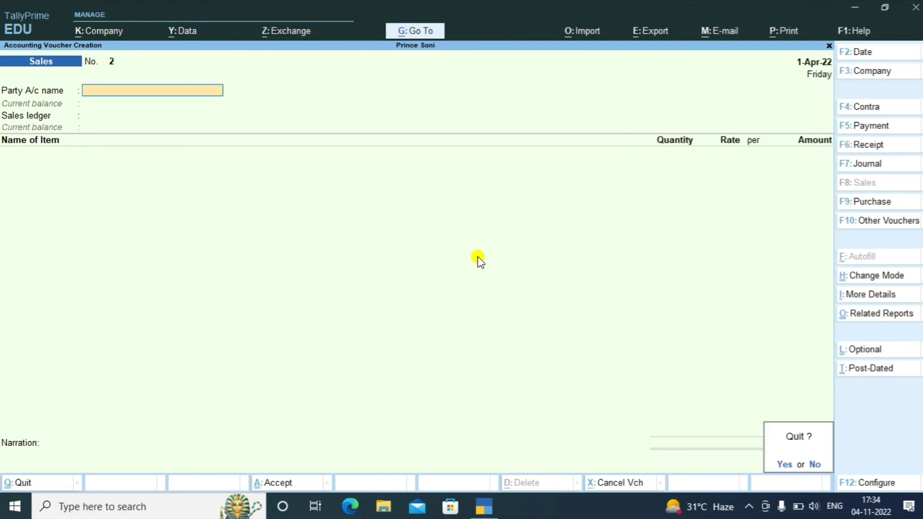
pyautogui.press('y')
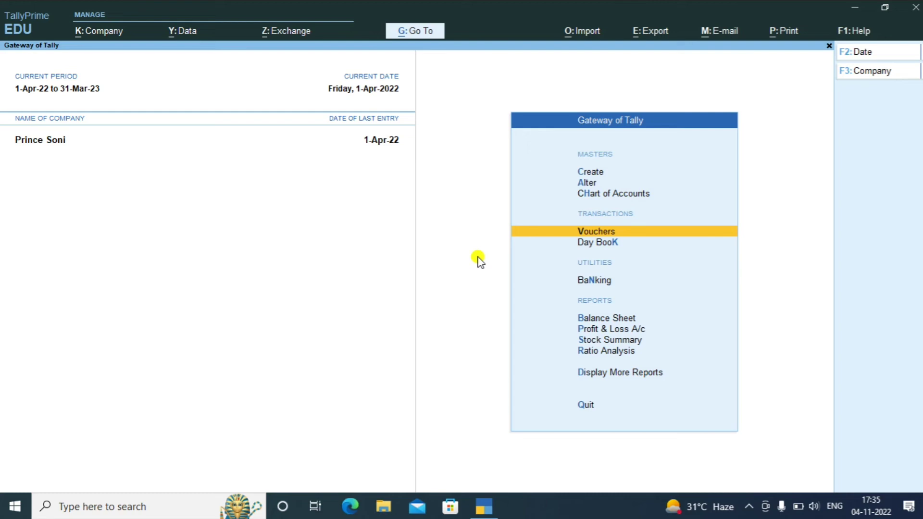
pyautogui.press('Down')
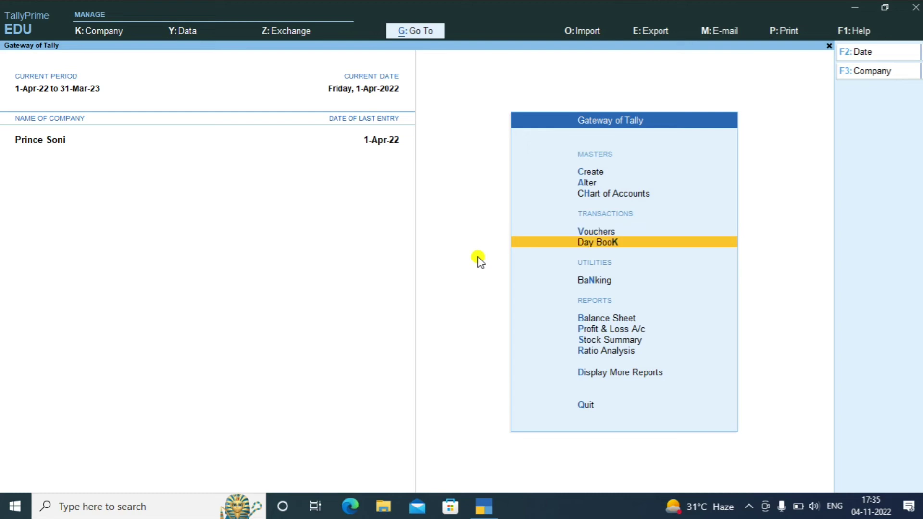
pyautogui.press('Up')
pyautogui.press('Down')
pyautogui.press('Down')
pyautogui.press('Down')
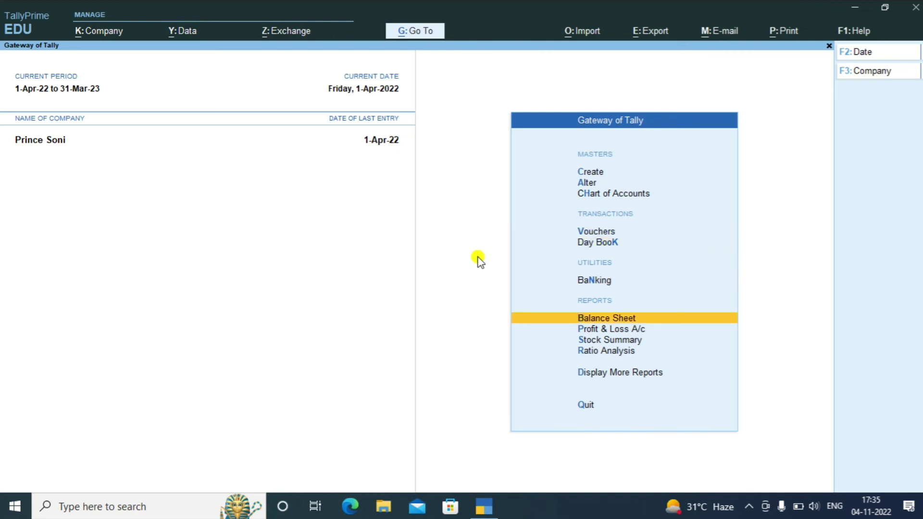
pyautogui.press('Down')
pyautogui.press('Down')
pyautogui.press('Down')
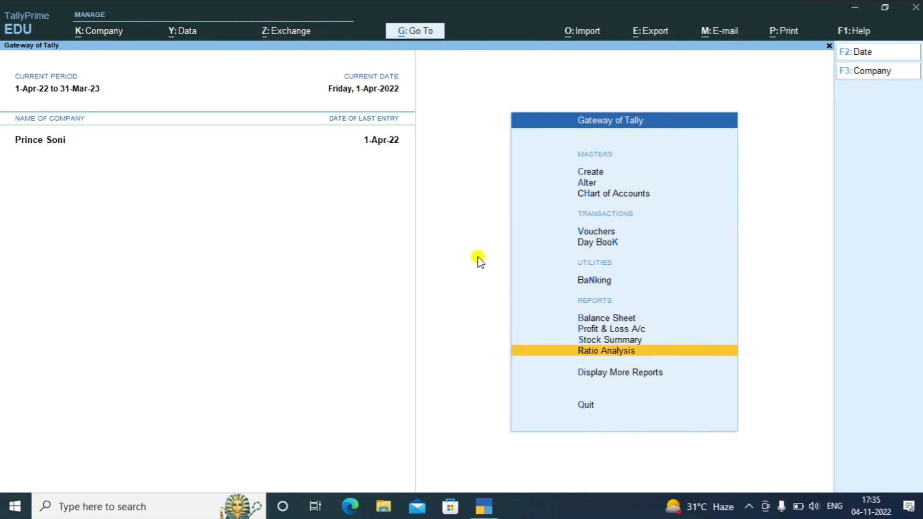
pyautogui.press('Down')
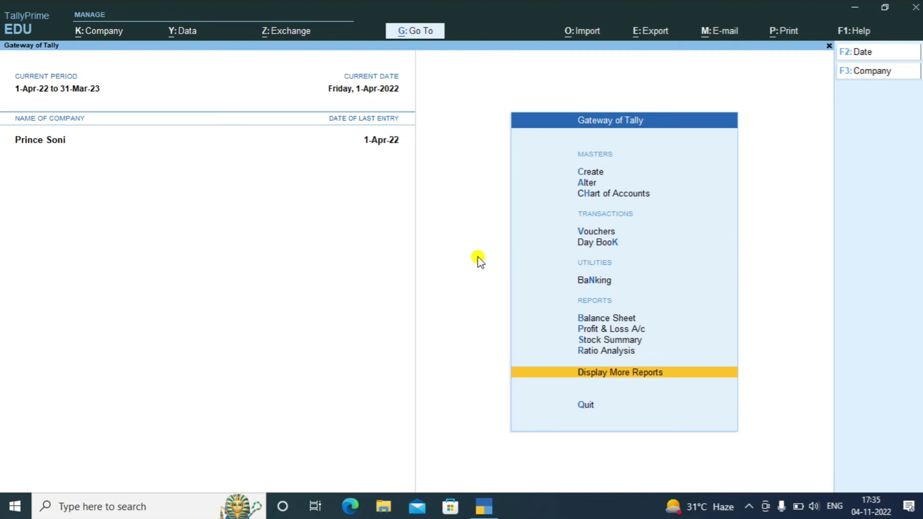
pyautogui.press('Return')
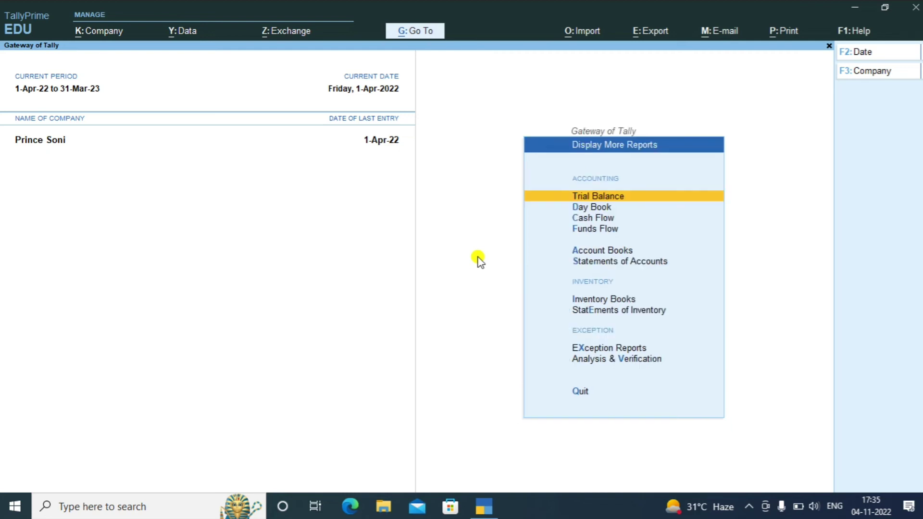
# Step: Open the Interest Calculations reports under Statements of Accounts
pyautogui.press('Down')
pyautogui.press('Down')
pyautogui.press('Down')
pyautogui.press('Down')
pyautogui.press('Down')
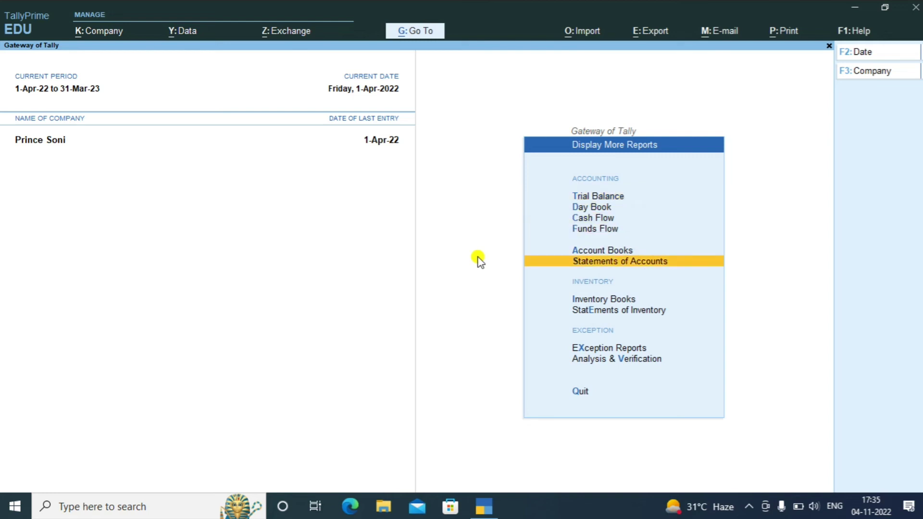
pyautogui.press('Return')
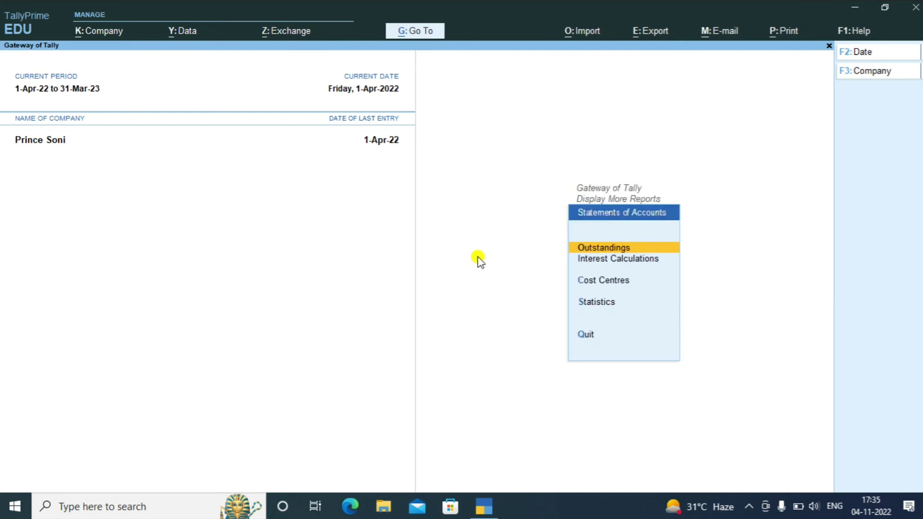
pyautogui.press('Down')
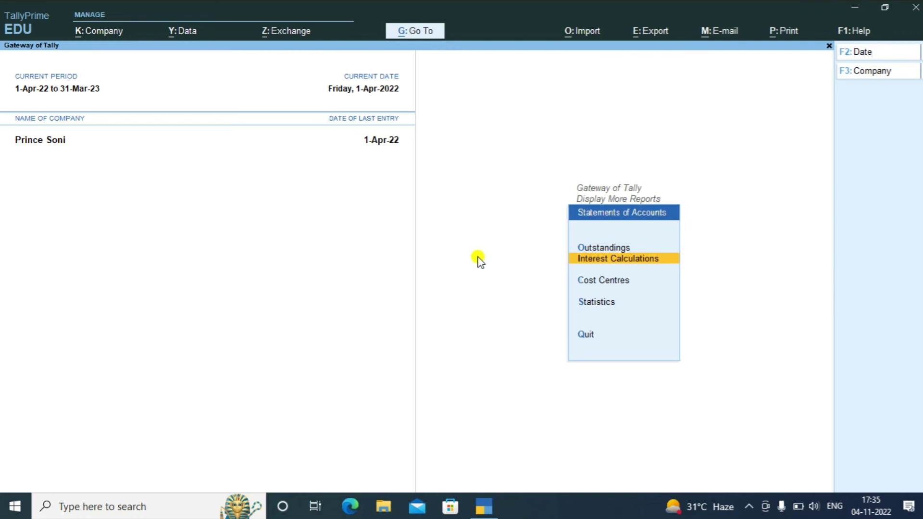
pyautogui.press('Return')
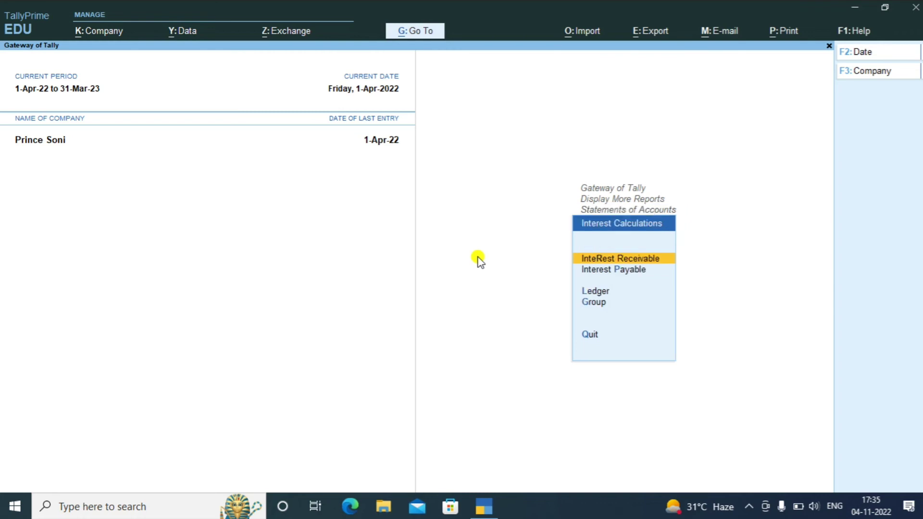
pyautogui.press('Down')
pyautogui.press('Down')
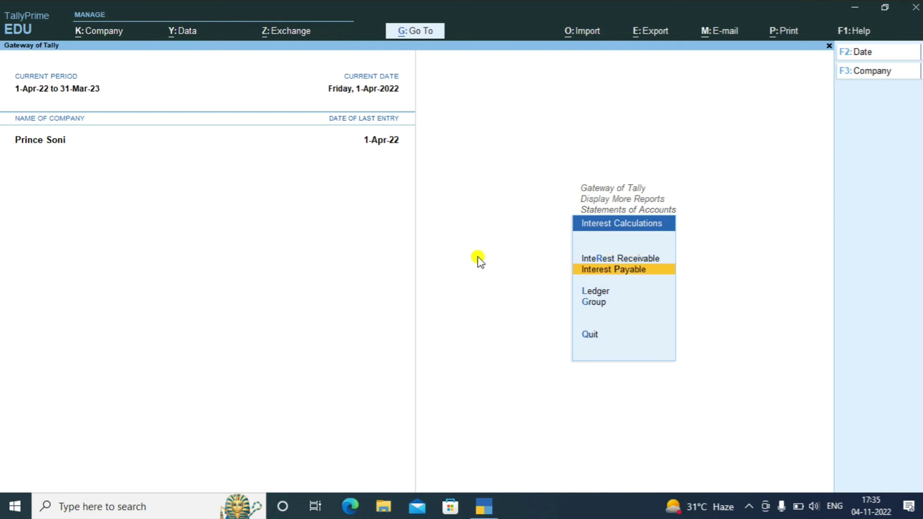
pyautogui.press('Up')
pyautogui.press('Up')
pyautogui.press('Down')
pyautogui.press('Down')
pyautogui.press('Down')
pyautogui.press('Up')
pyautogui.press('Up')
pyautogui.press('Up')
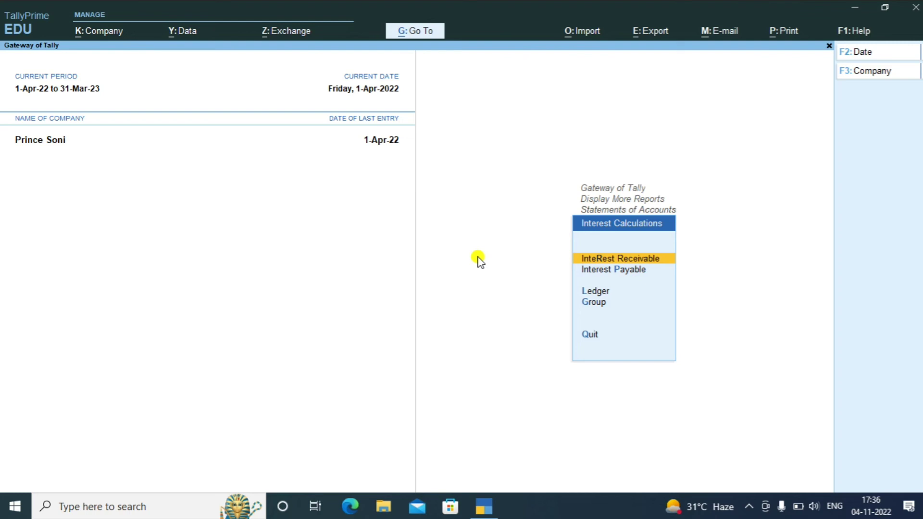
pyautogui.press('Down')
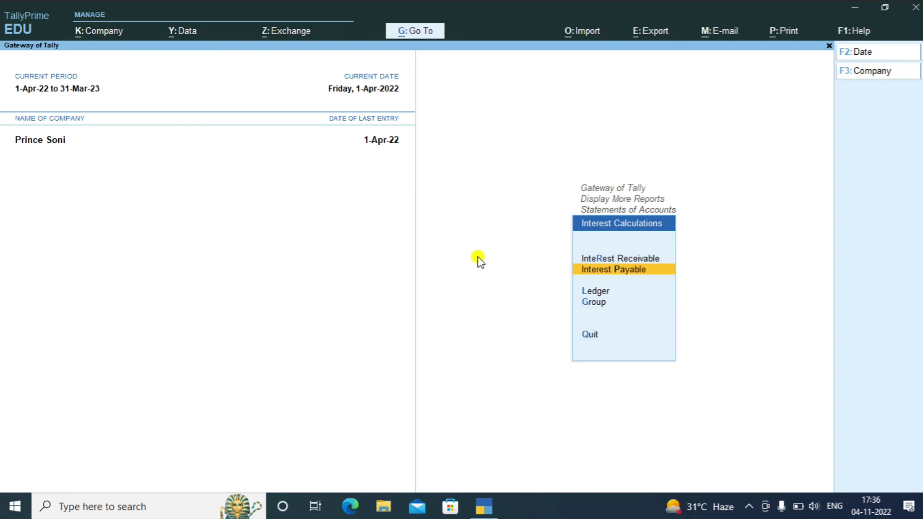
pyautogui.press('Down')
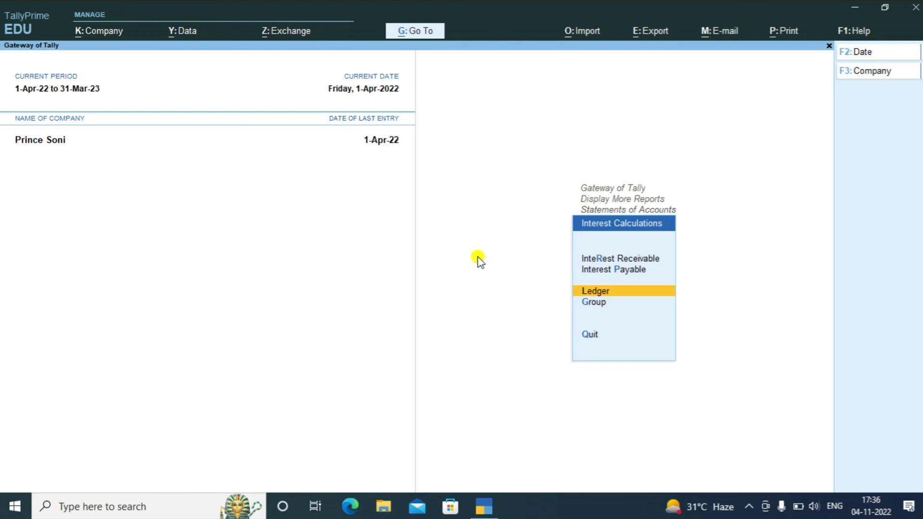
pyautogui.press('Up')
pyautogui.press('Up')
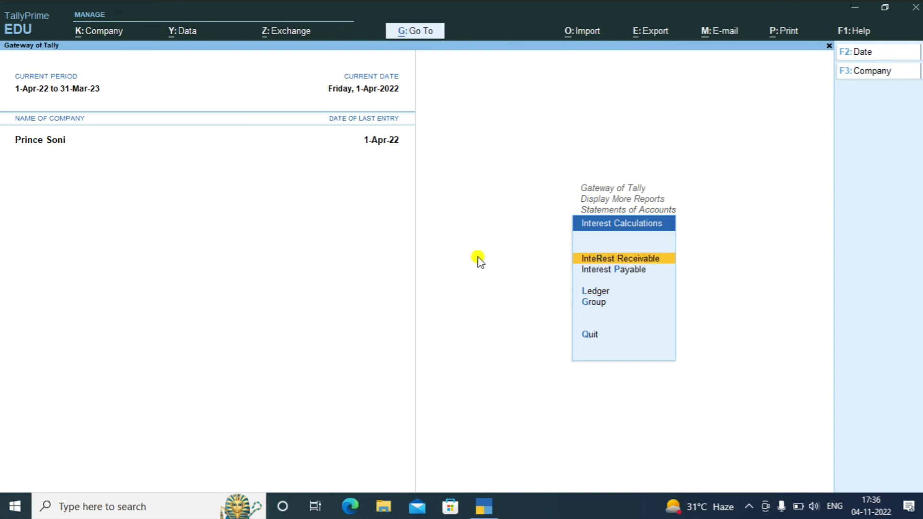
# Step: View the Interest Receivable report and the Interest Payable report, closing each one
pyautogui.press('Return')
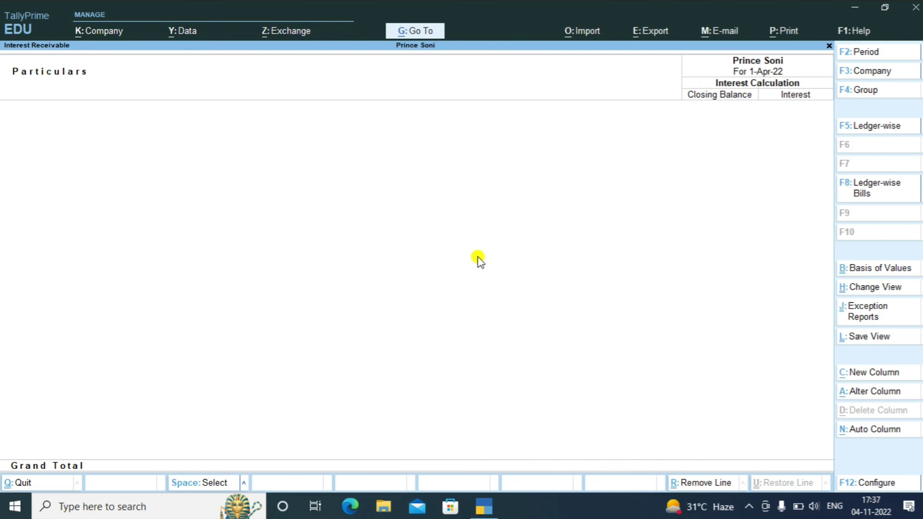
pyautogui.press('Escape')
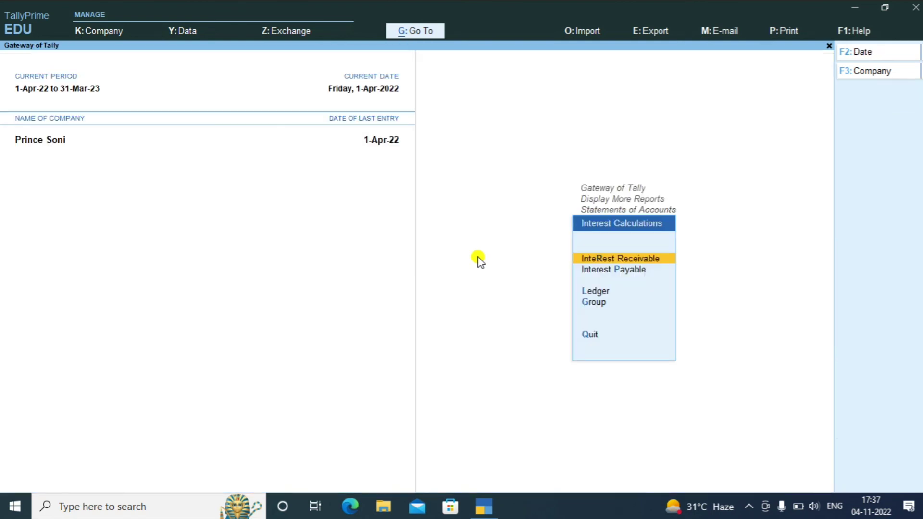
pyautogui.press('Down')
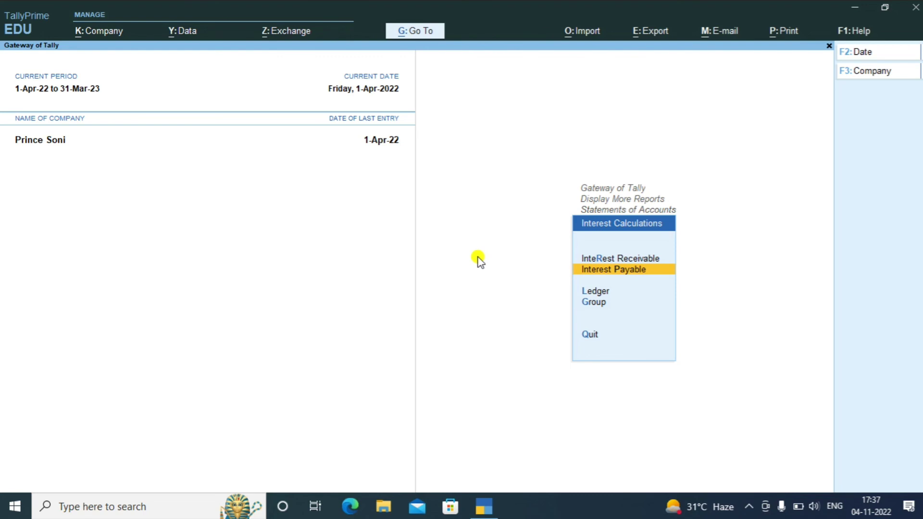
pyautogui.press('Return')
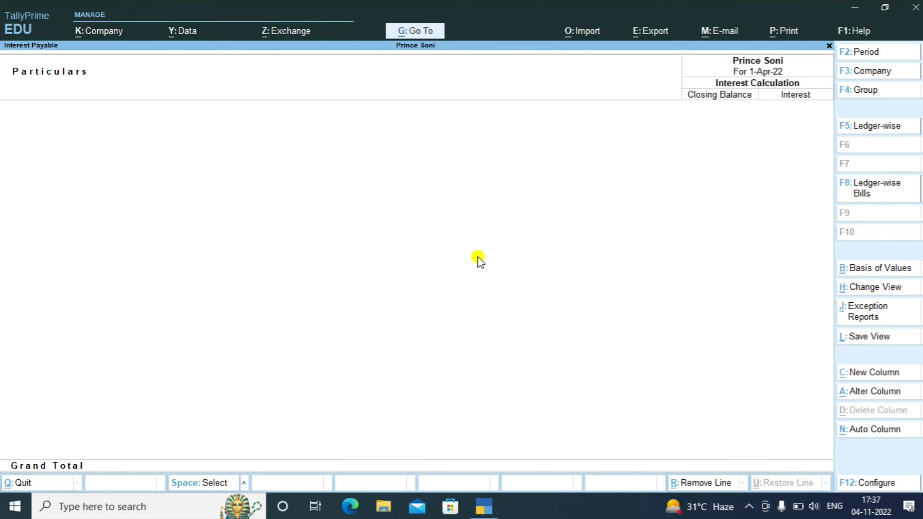
pyautogui.press('Escape')
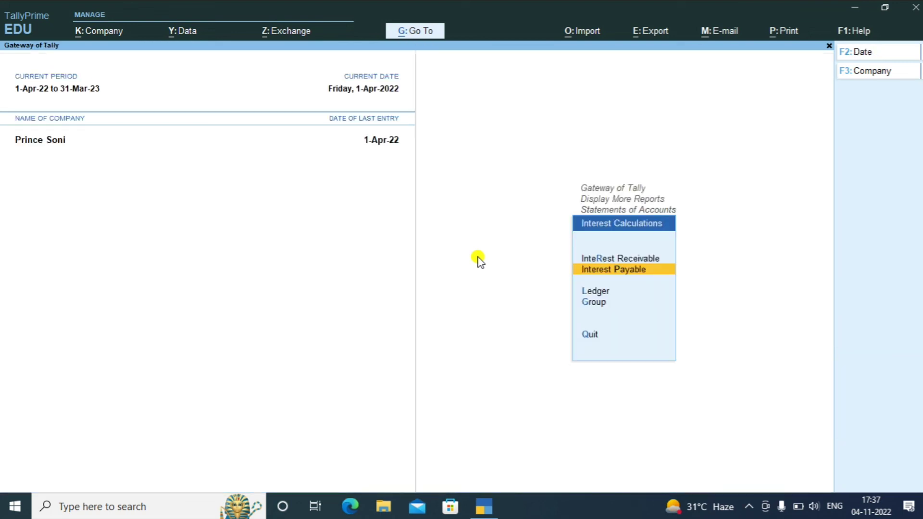
# Step: Open the customer ledger's interest calculation report and set its period from 1-4-2022 to 1-5-2022
pyautogui.press('Down')
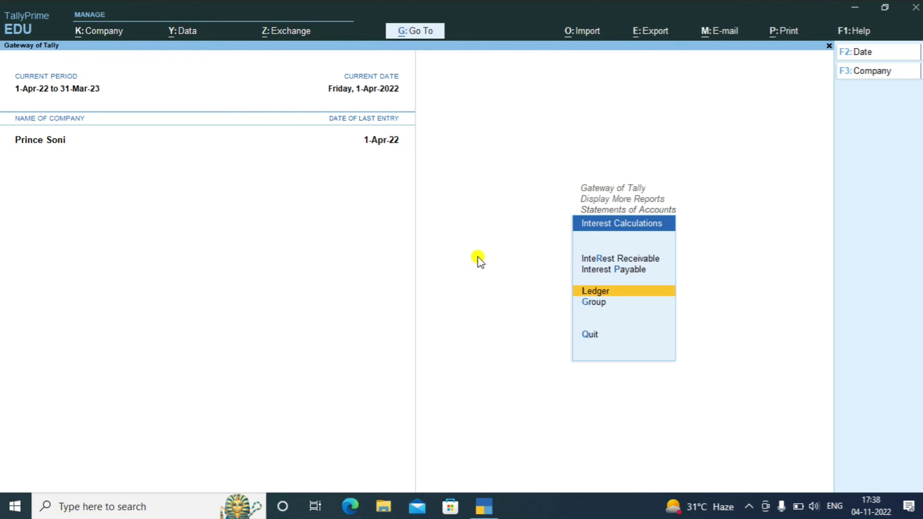
pyautogui.press('Return')
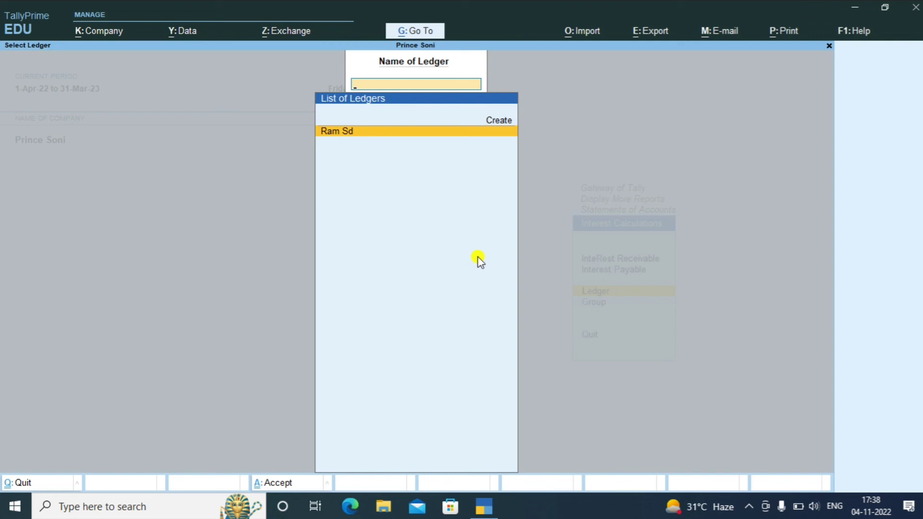
pyautogui.press('Return')
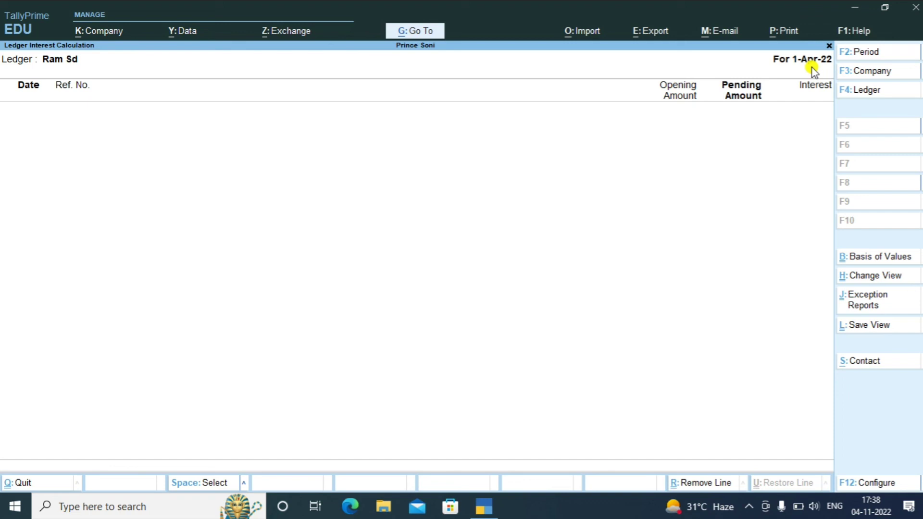
pyautogui.press('F2')
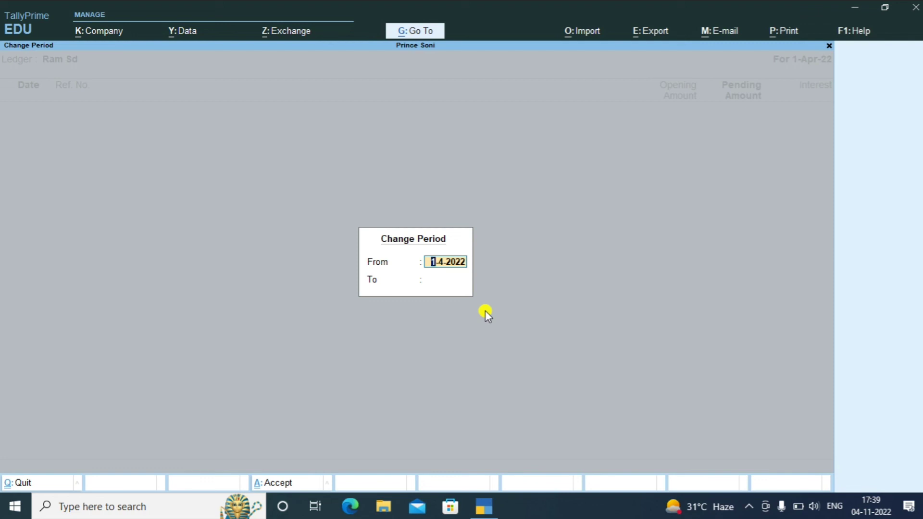
pyautogui.press('Return')
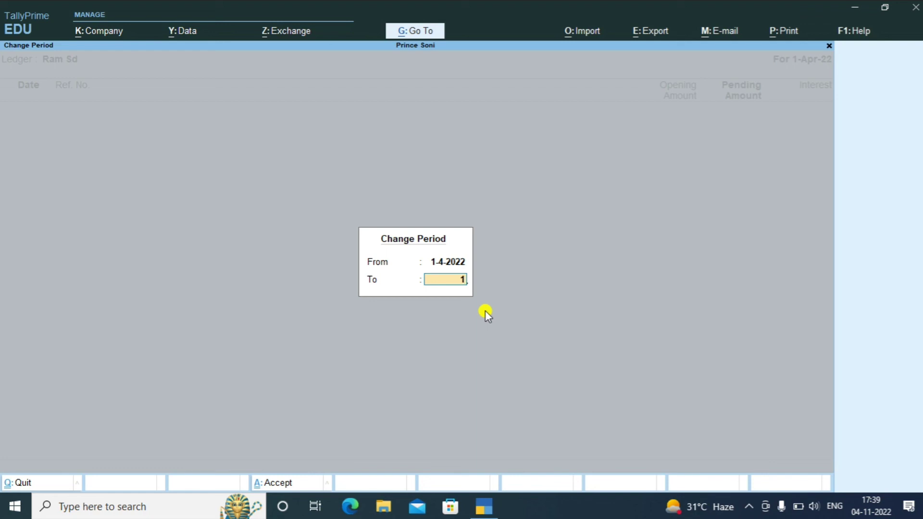
pyautogui.write('-5')
pyautogui.press('Return')
pyautogui.press('Return')
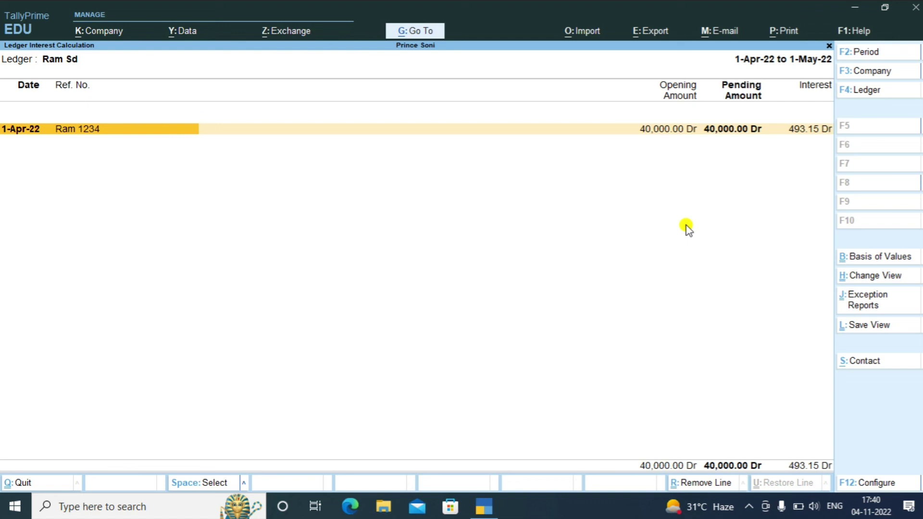
# Step: Close the ledger interest calculation report and return to the Gateway of Tally without quitting the program
pyautogui.press('Escape')
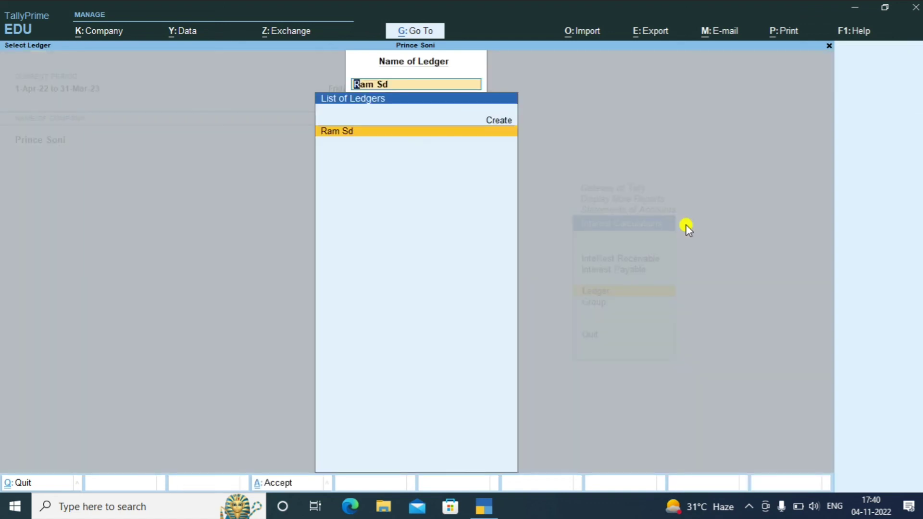
pyautogui.press('Return')
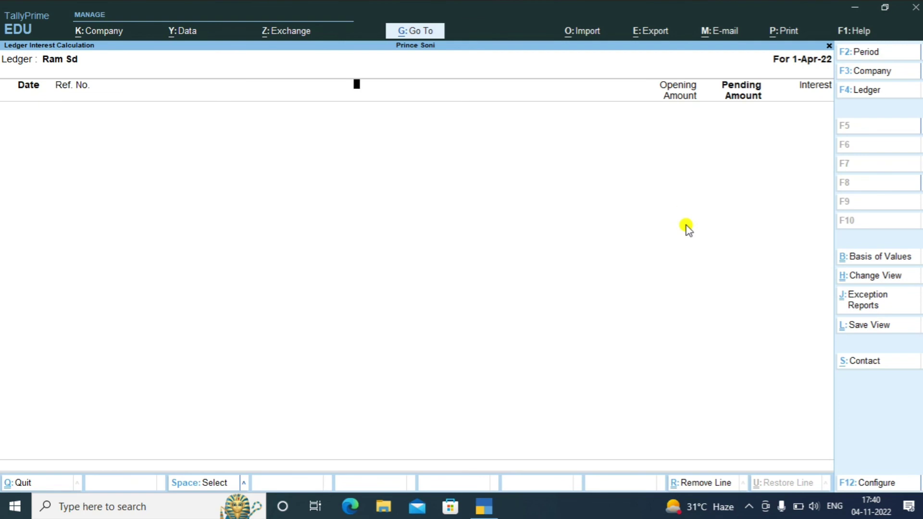
pyautogui.press('Escape')
pyautogui.press('Up')
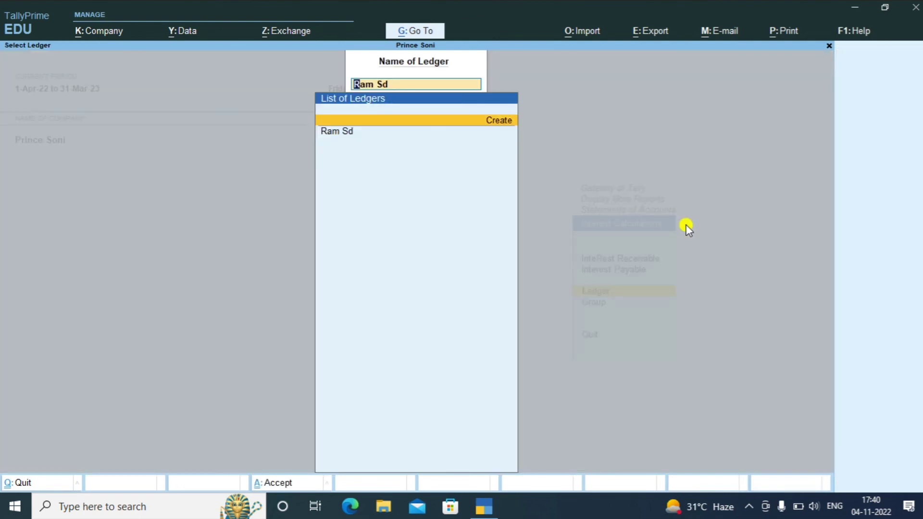
pyautogui.press('Down')
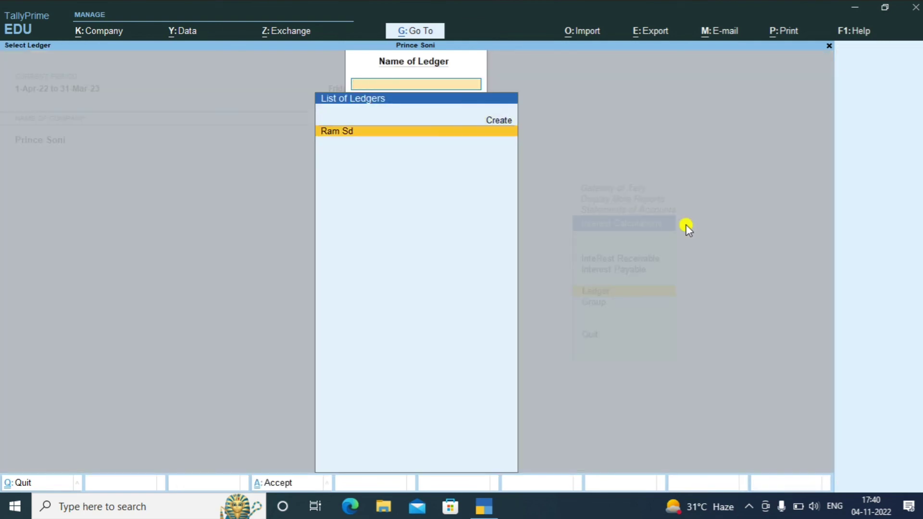
pyautogui.press('Escape')
pyautogui.press('Escape')
pyautogui.press('Escape')
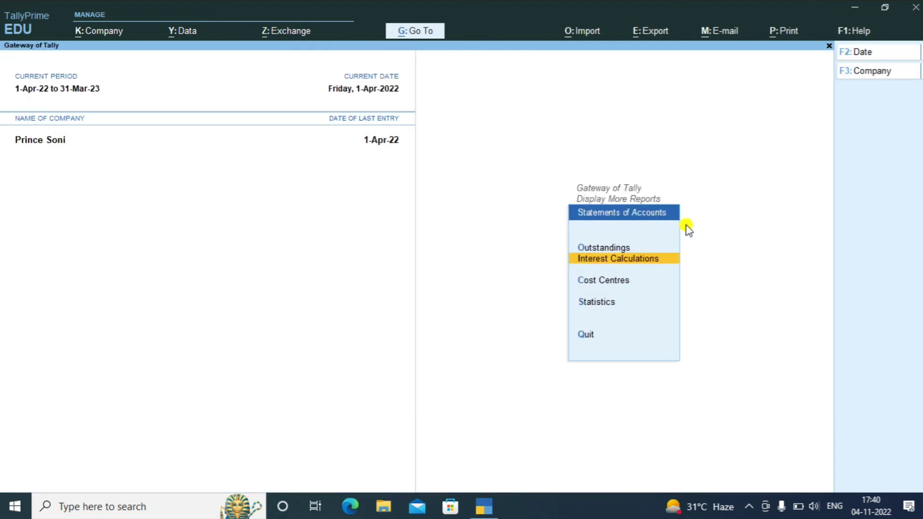
pyautogui.press('Escape')
pyautogui.press('Escape')
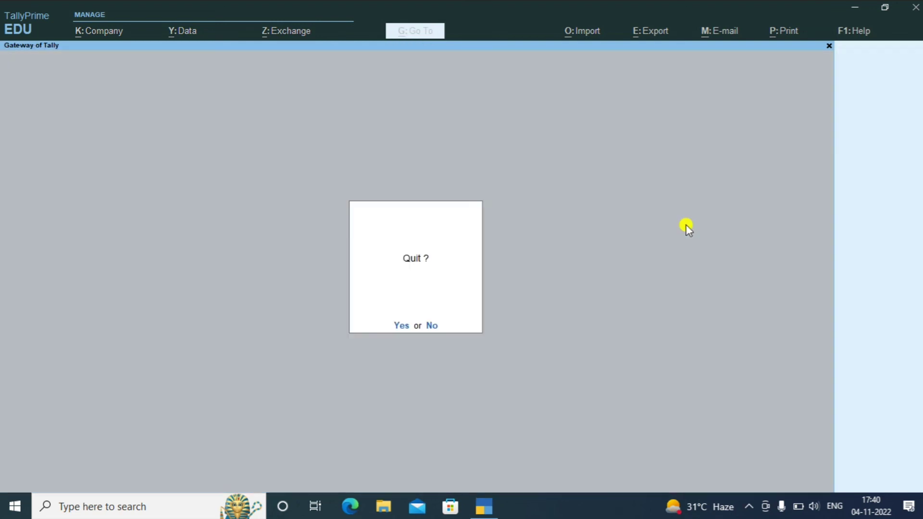
pyautogui.press('n')
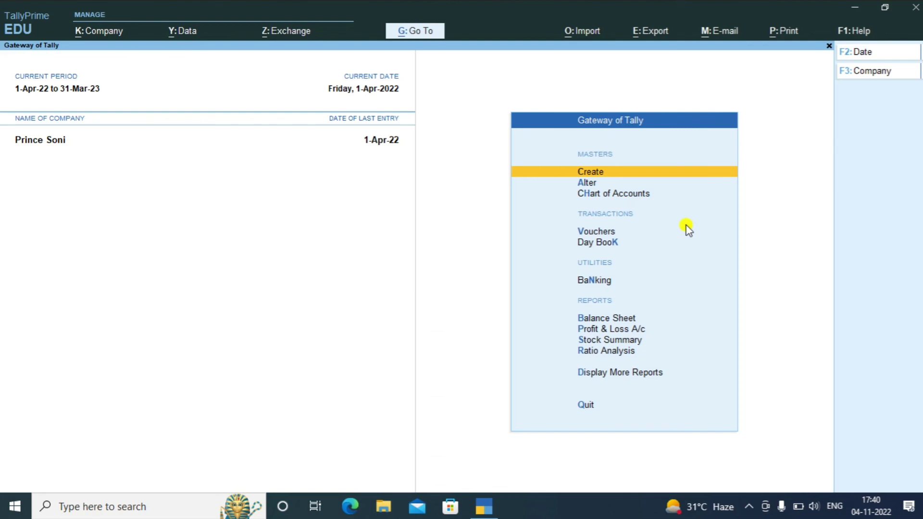
pyautogui.press('Down')
pyautogui.press('Down')
pyautogui.press('Down')
pyautogui.press('Down')
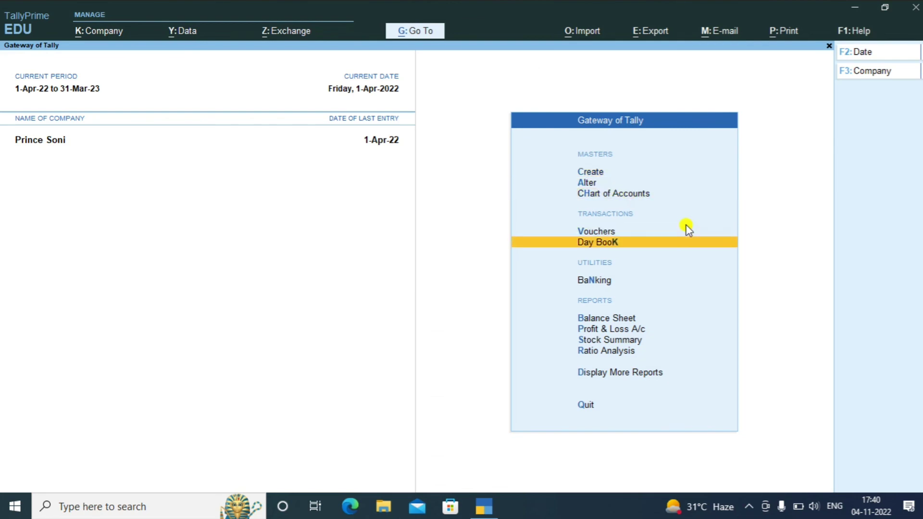
pyautogui.press('Up')
pyautogui.press('Down')
pyautogui.press('Down')
pyautogui.press('Up')
pyautogui.press('Down')
pyautogui.press('Down')
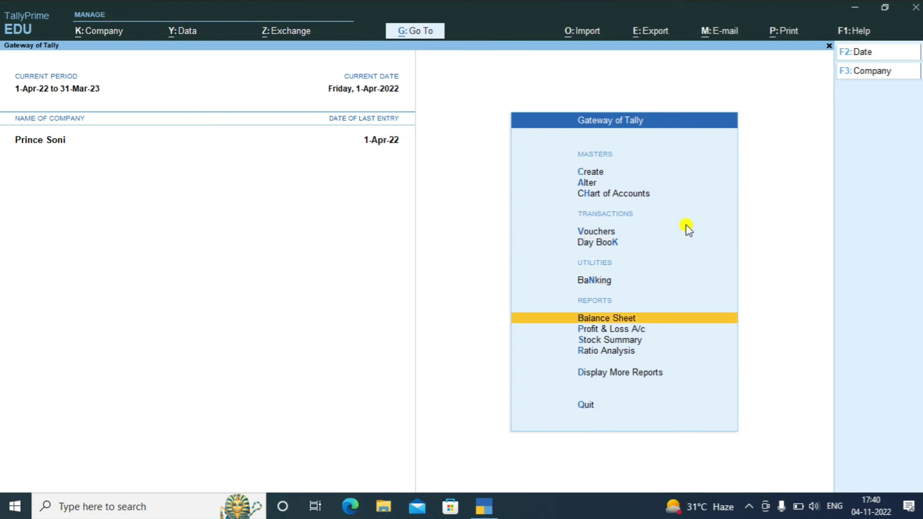
pyautogui.press('Down')
pyautogui.press('Down')
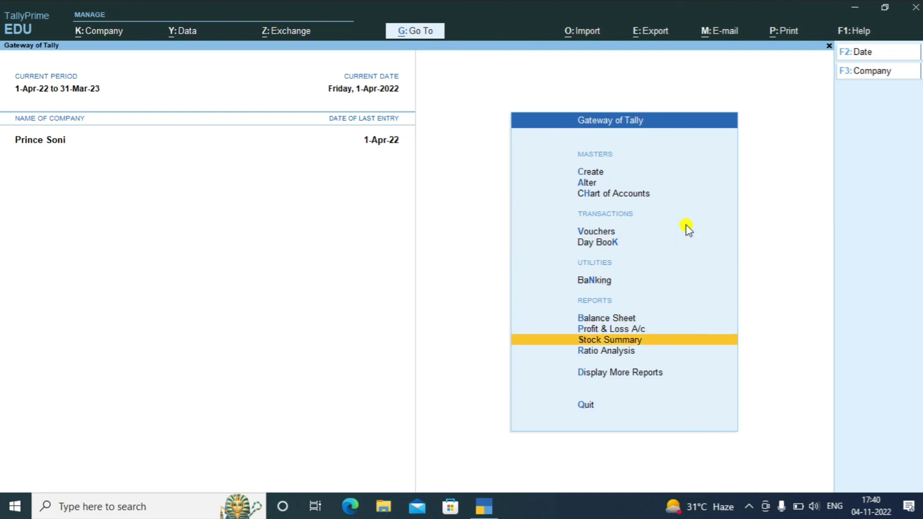
pyautogui.press('Down')
pyautogui.press('Down')
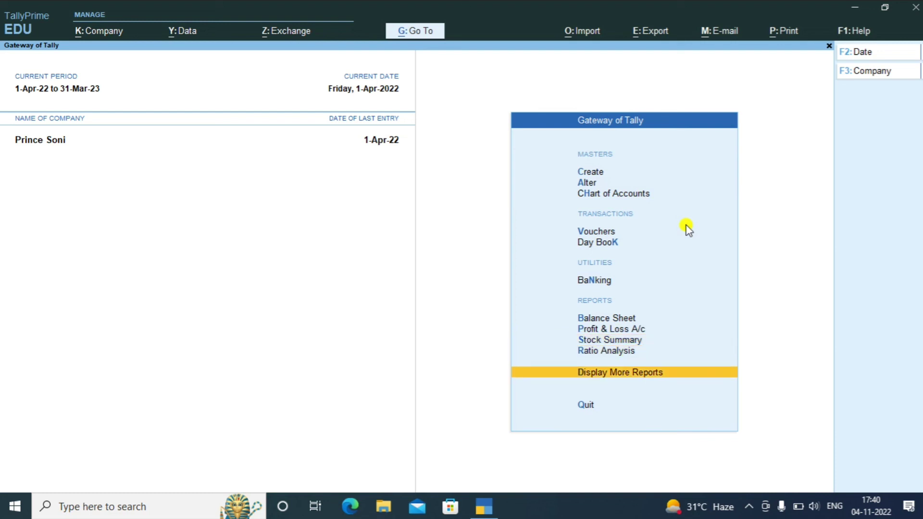